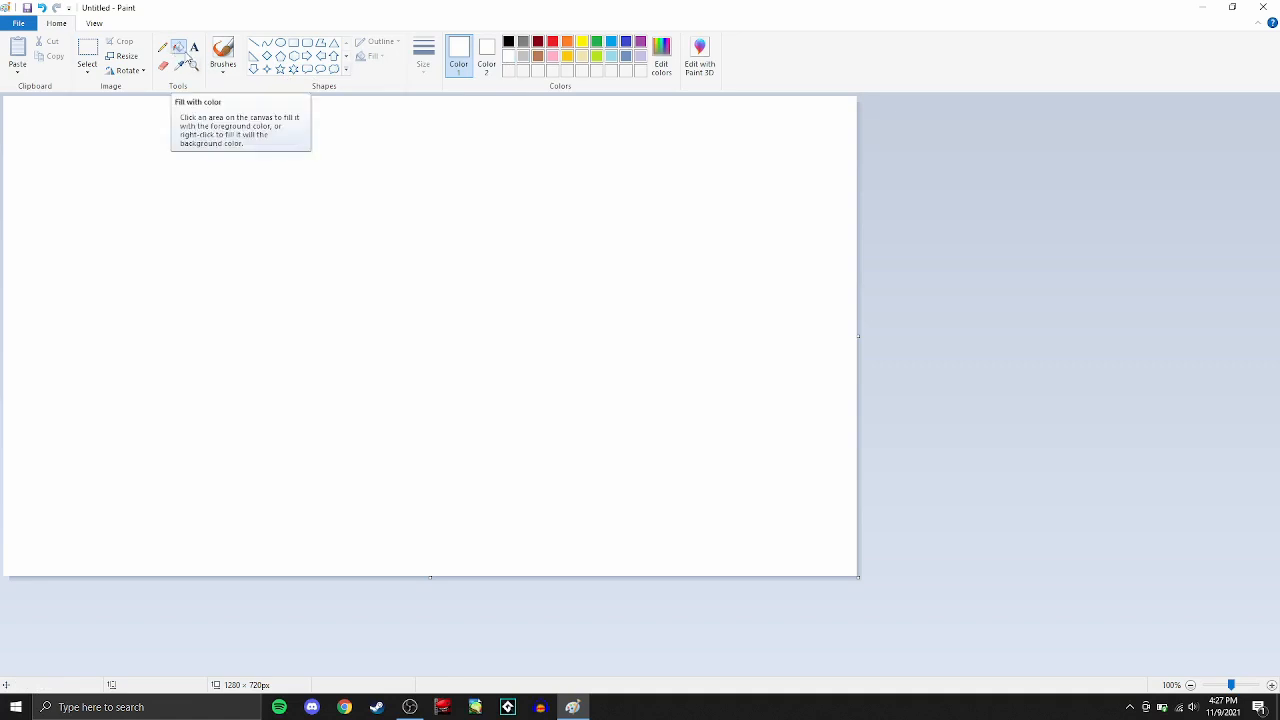
- Fill the whole canvas with black, replace it with light gray, and finish with white
{"action": "left_click", "coordinate": [510, 42]}
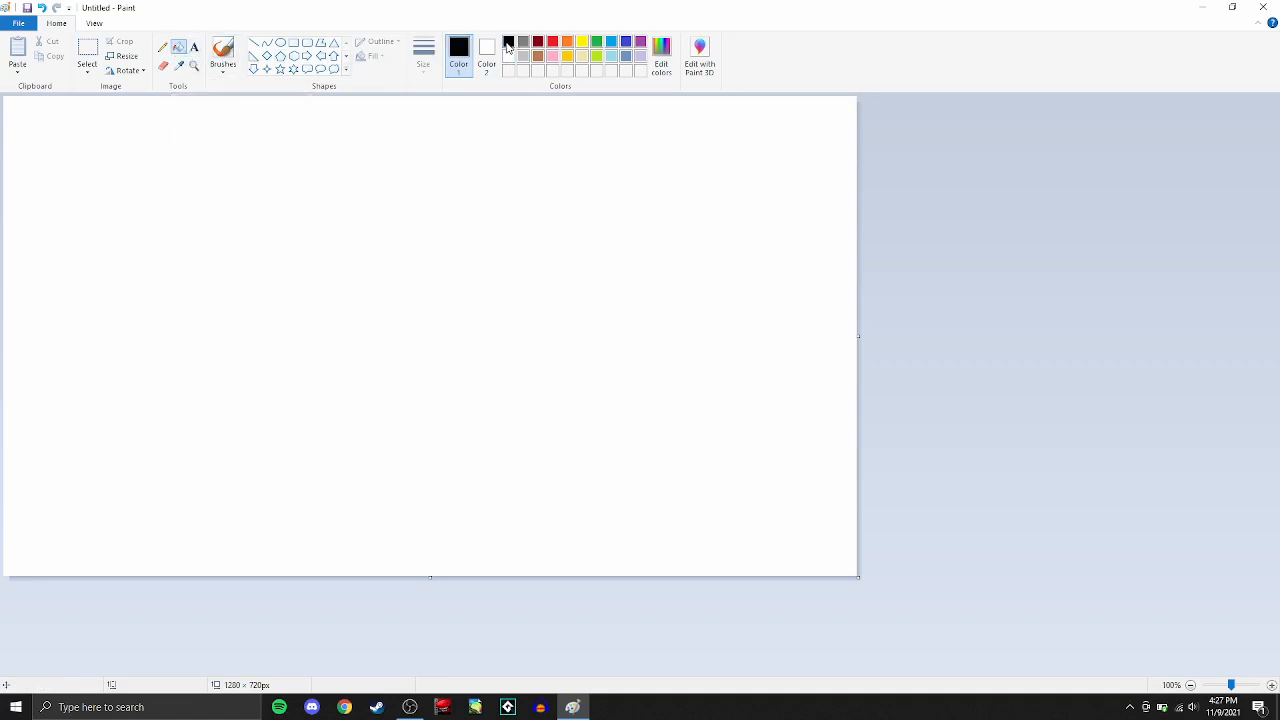
{"action": "left_click", "coordinate": [404, 143]}
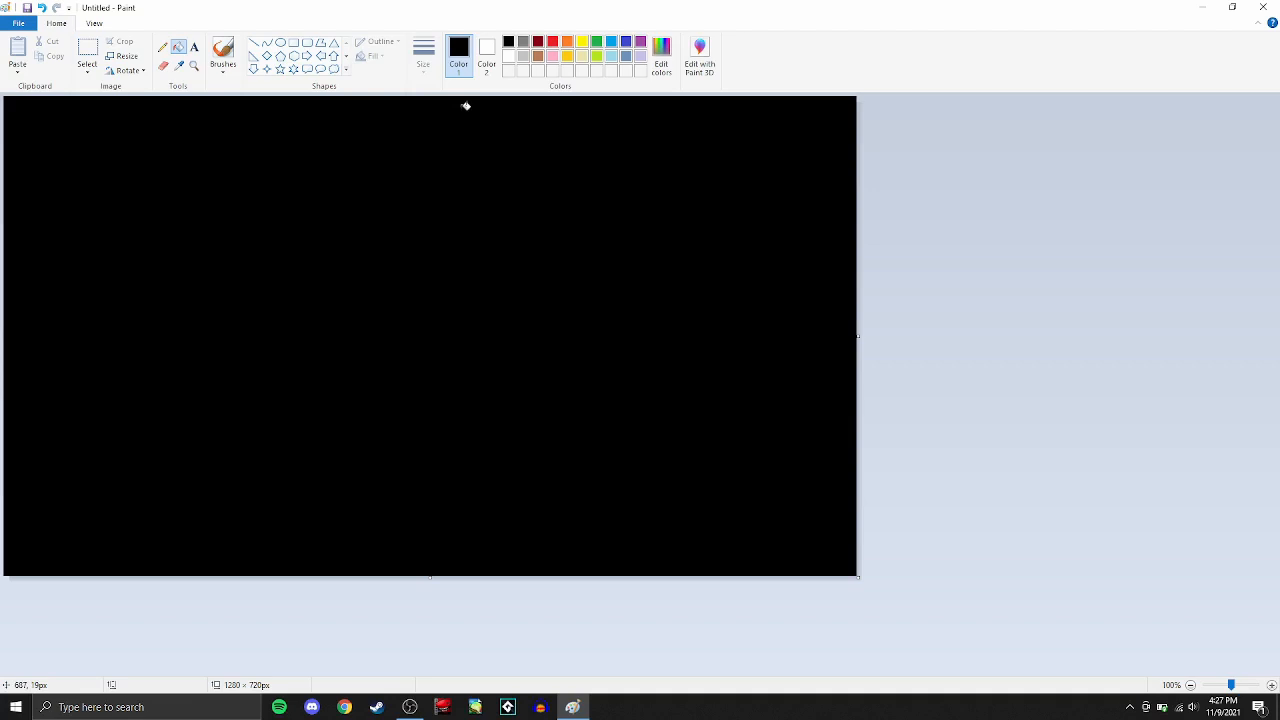
{"action": "left_click", "coordinate": [521, 58]}
{"action": "left_click", "coordinate": [459, 124]}
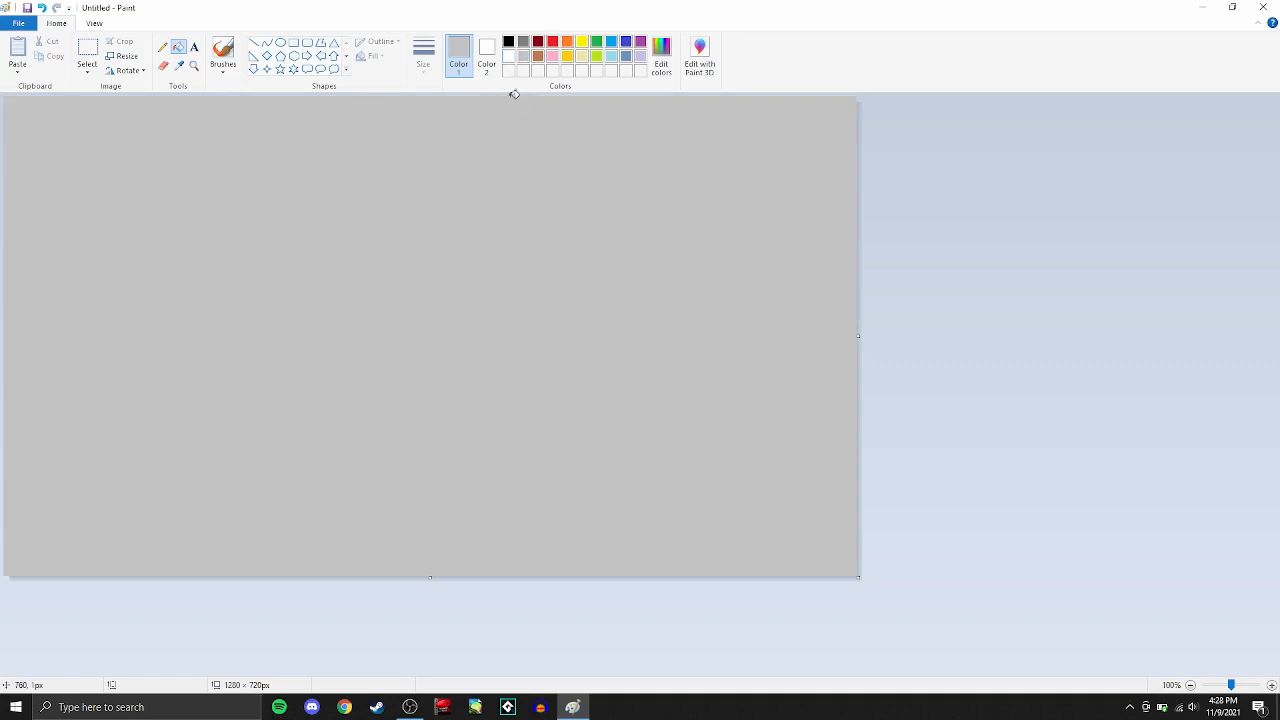
{"action": "left_click", "coordinate": [509, 57]}
{"action": "left_click", "coordinate": [487, 109]}
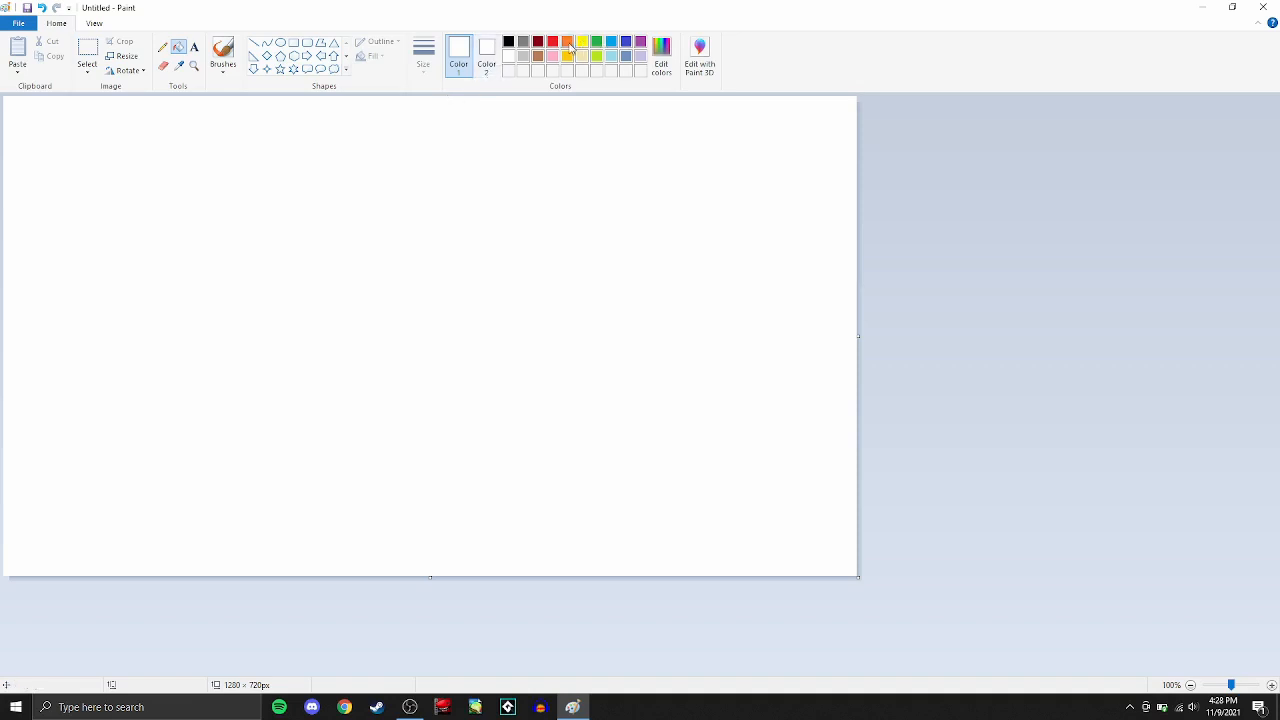
- Draw an orange-outlined rectangle about 1283 × 350 px across the full width of the canvas's upper half
{"action": "left_click", "coordinate": [296, 46]}
{"action": "left_click", "coordinate": [567, 42]}
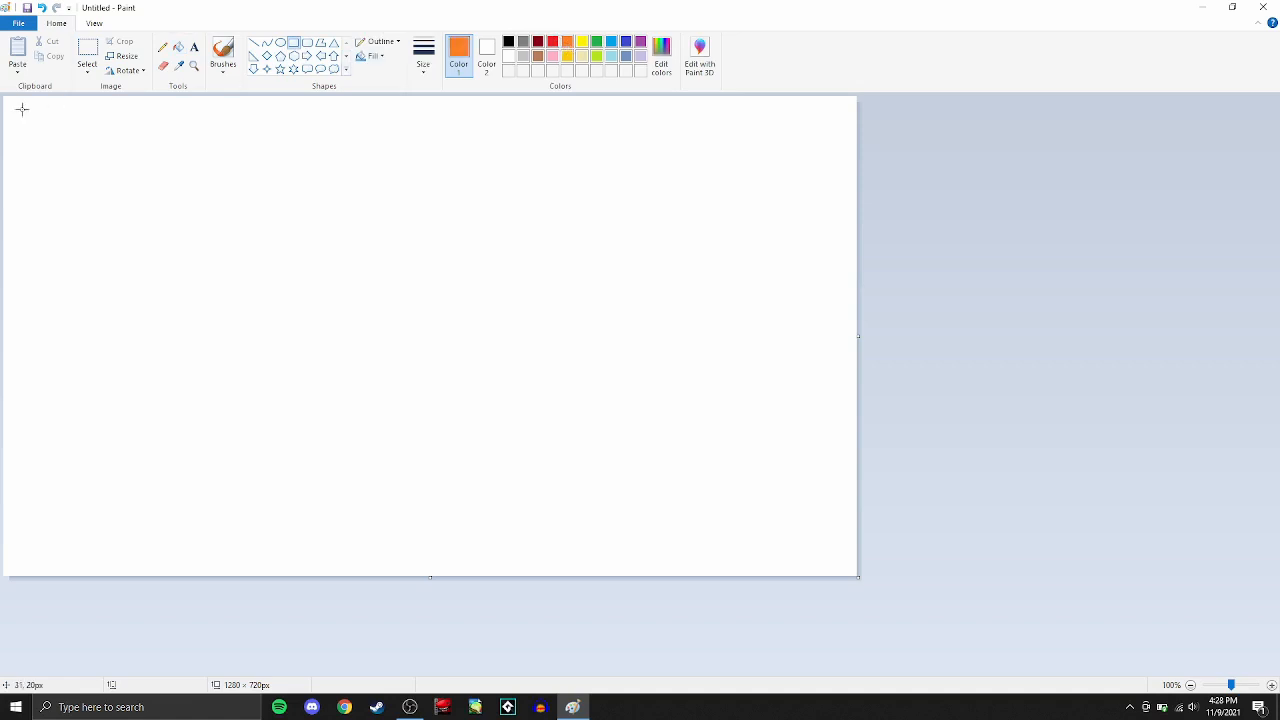
{"action": "left_click_drag", "start_coordinate": [4, 97], "coordinate": [858, 329]}
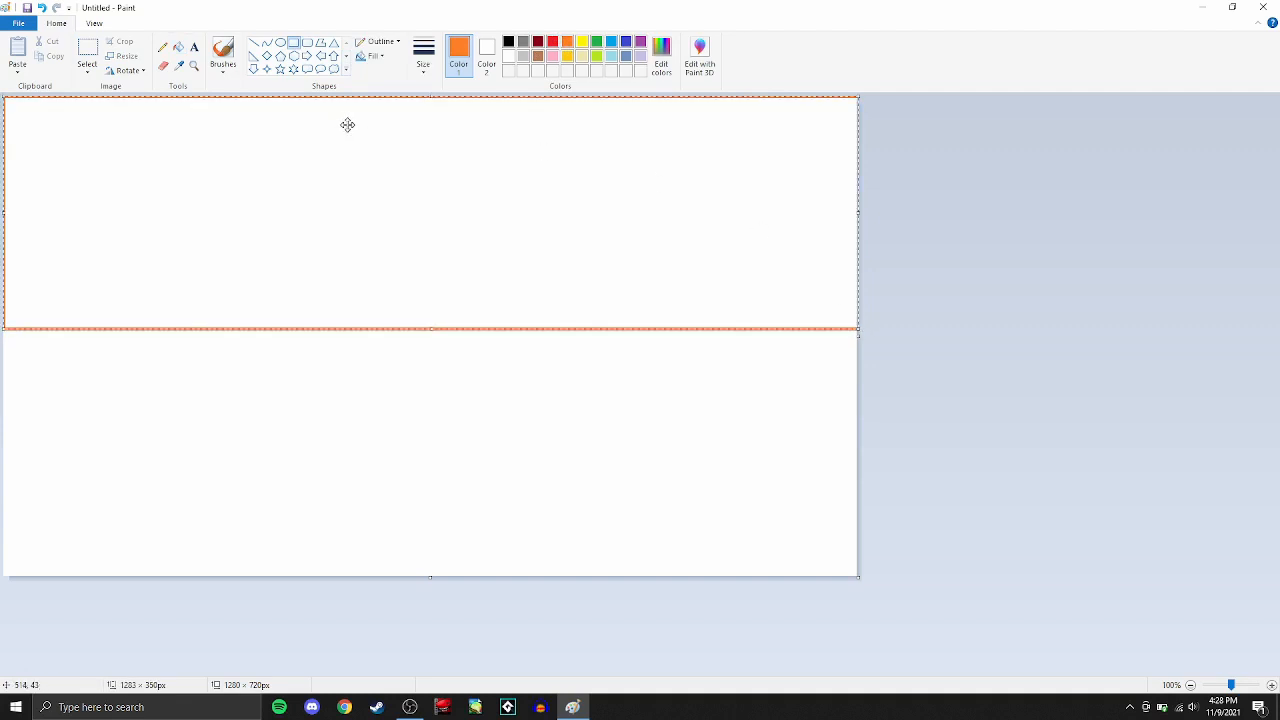
- Set the shape fill to solid color and flood-fill the inside of the rectangle with orange
{"action": "left_click", "coordinate": [374, 56]}
{"action": "left_click", "coordinate": [373, 90]}
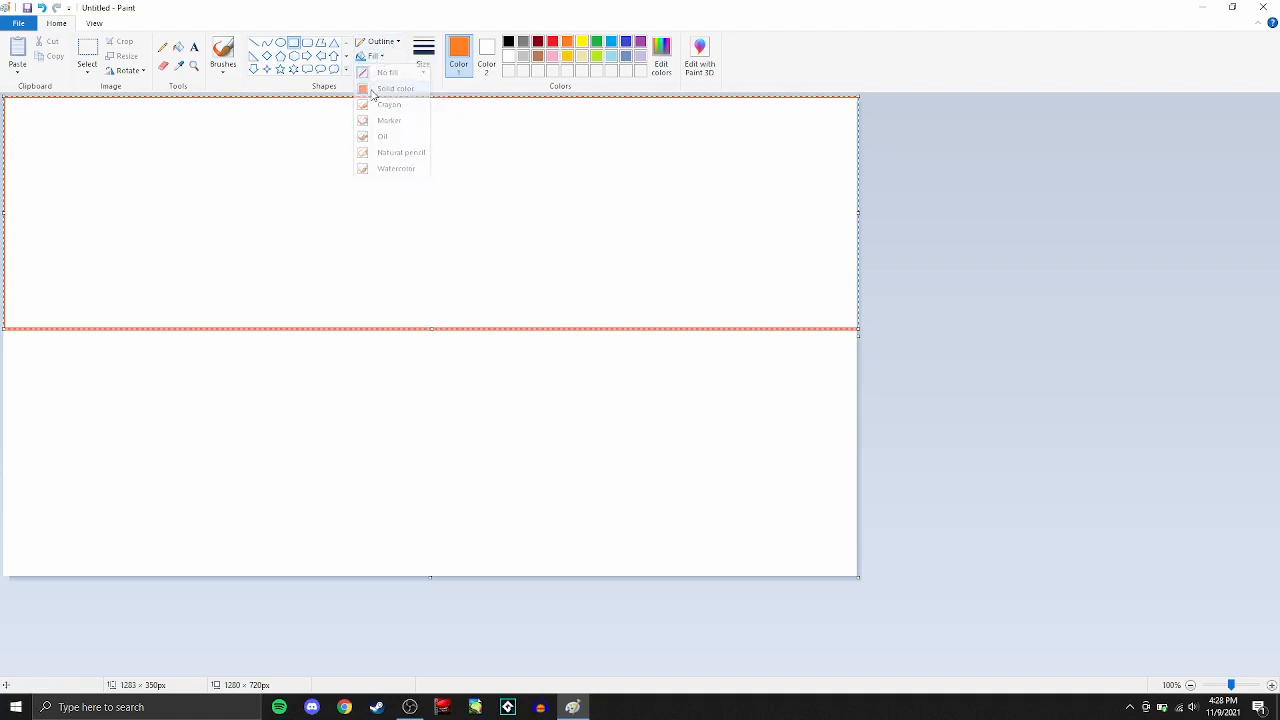
{"action": "left_click", "coordinate": [380, 58]}
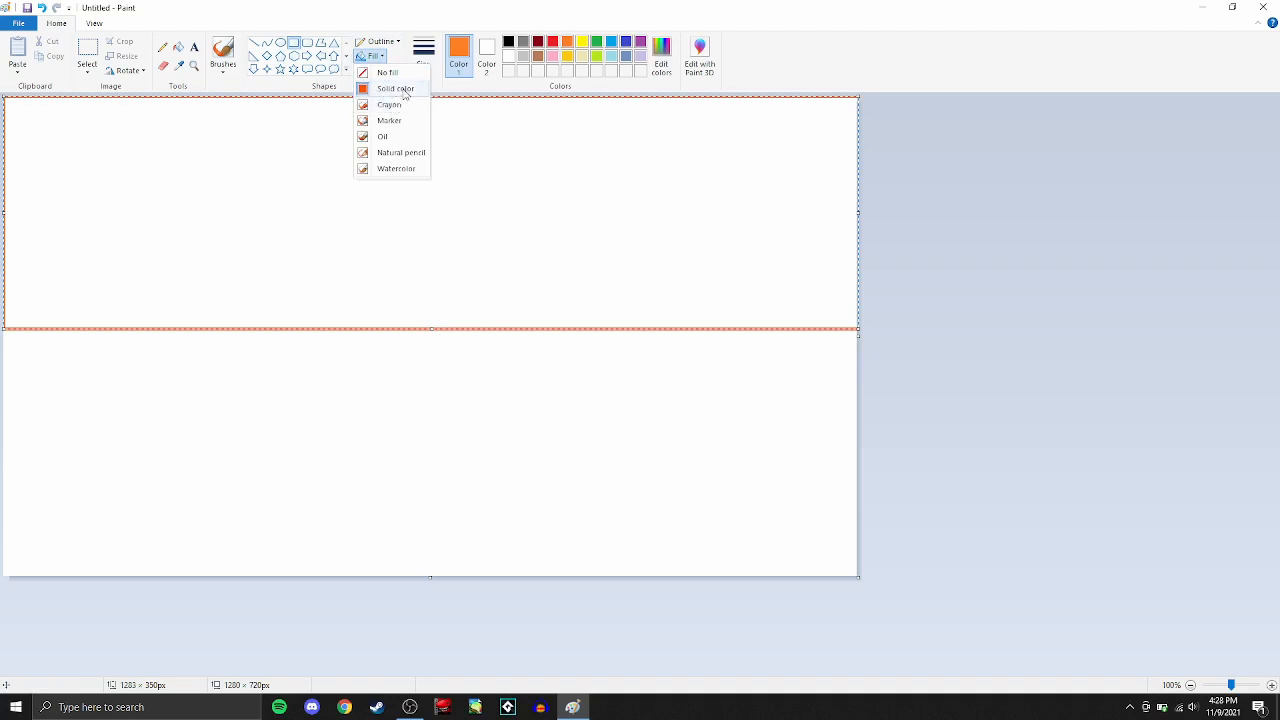
{"action": "left_click", "coordinate": [395, 92]}
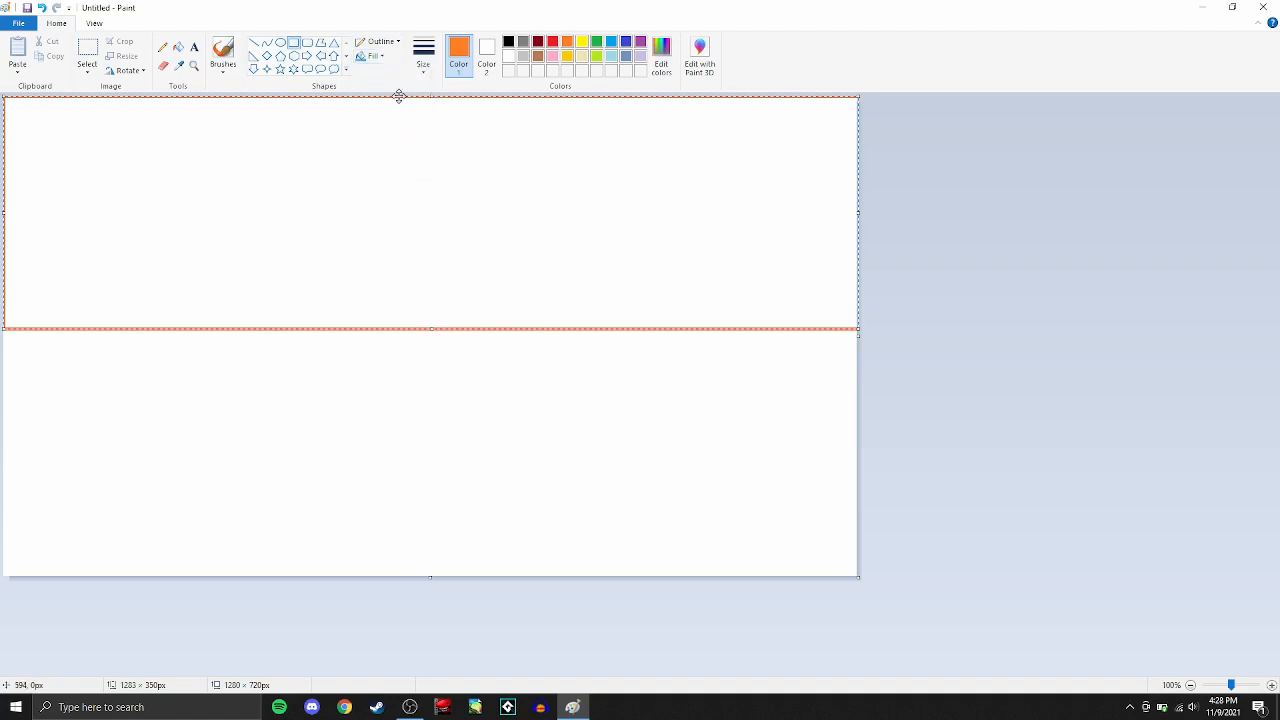
{"action": "left_click", "coordinate": [178, 47]}
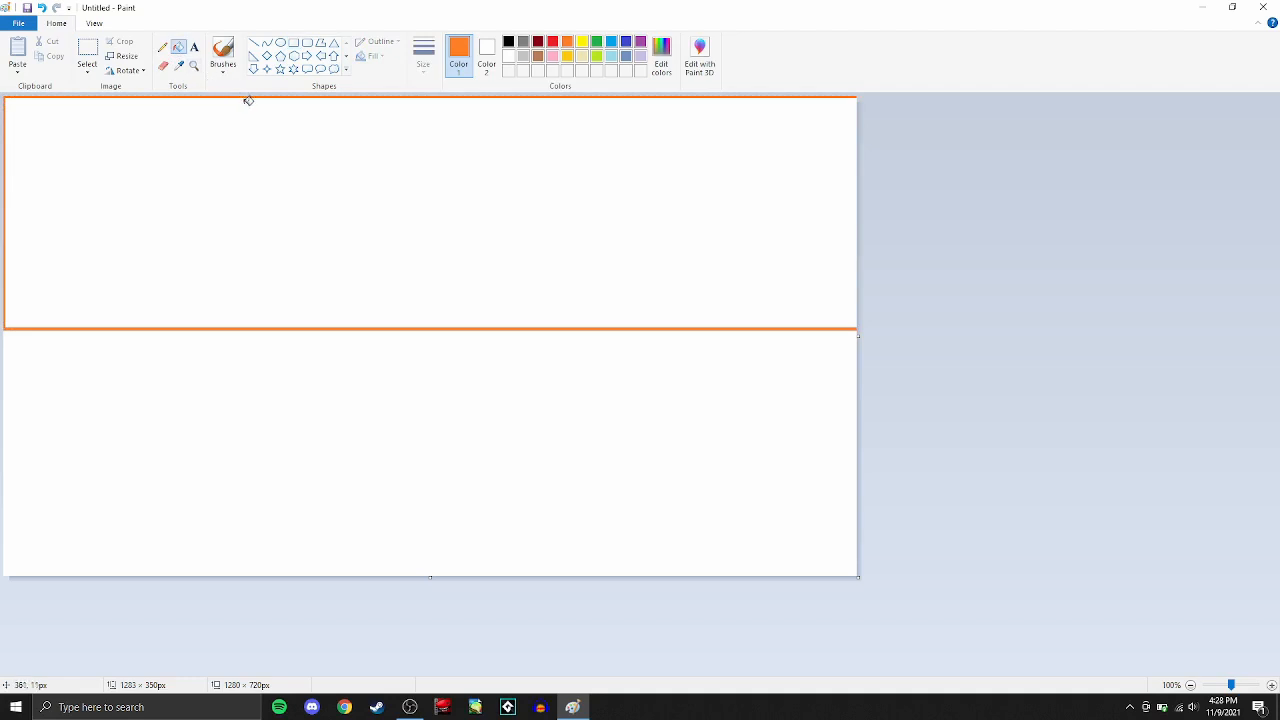
{"action": "left_click", "coordinate": [248, 100]}
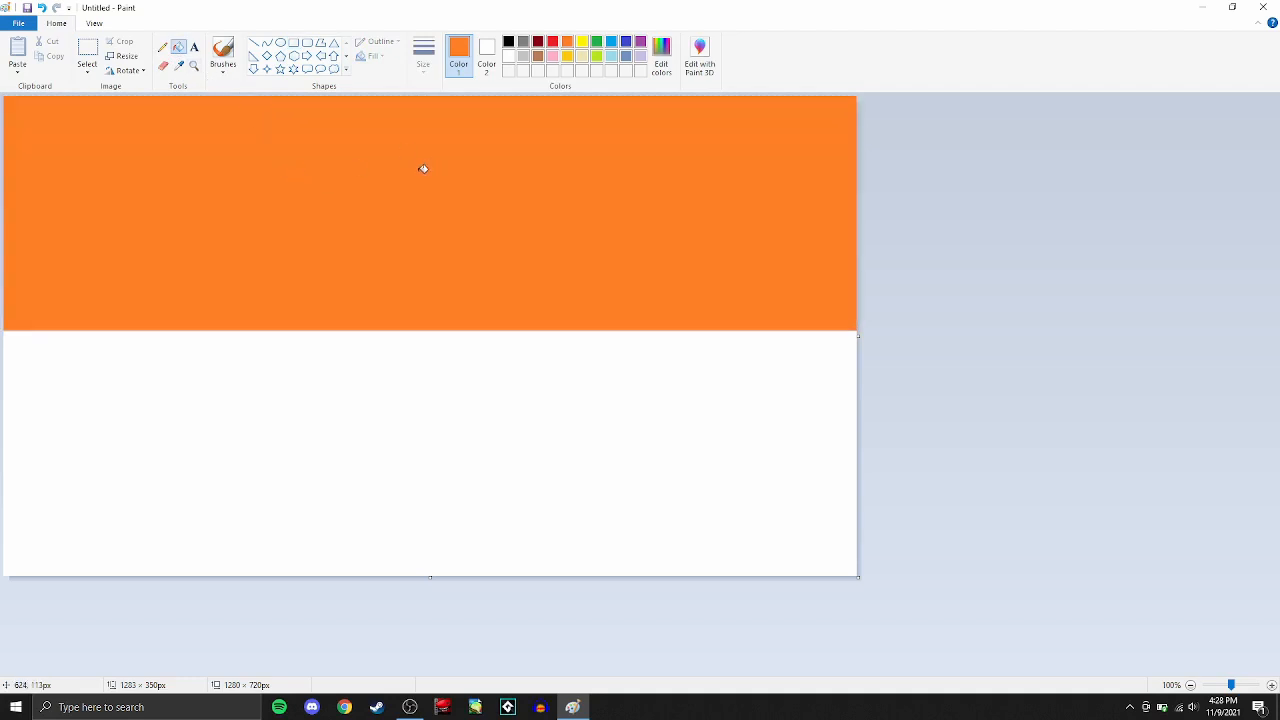
- Select the orange band and place a copy of it lower down, covering most of the white area
{"action": "left_click", "coordinate": [88, 47]}
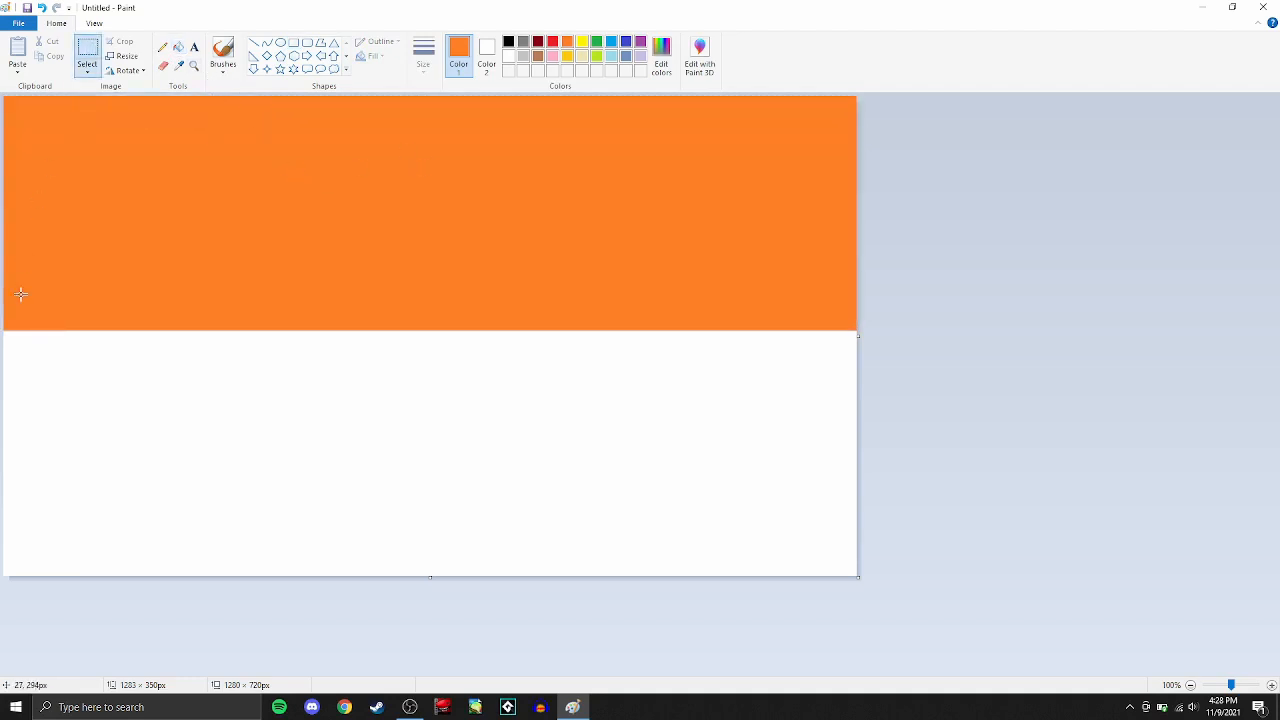
{"action": "left_click_drag", "start_coordinate": [5, 329], "coordinate": [939, 58]}
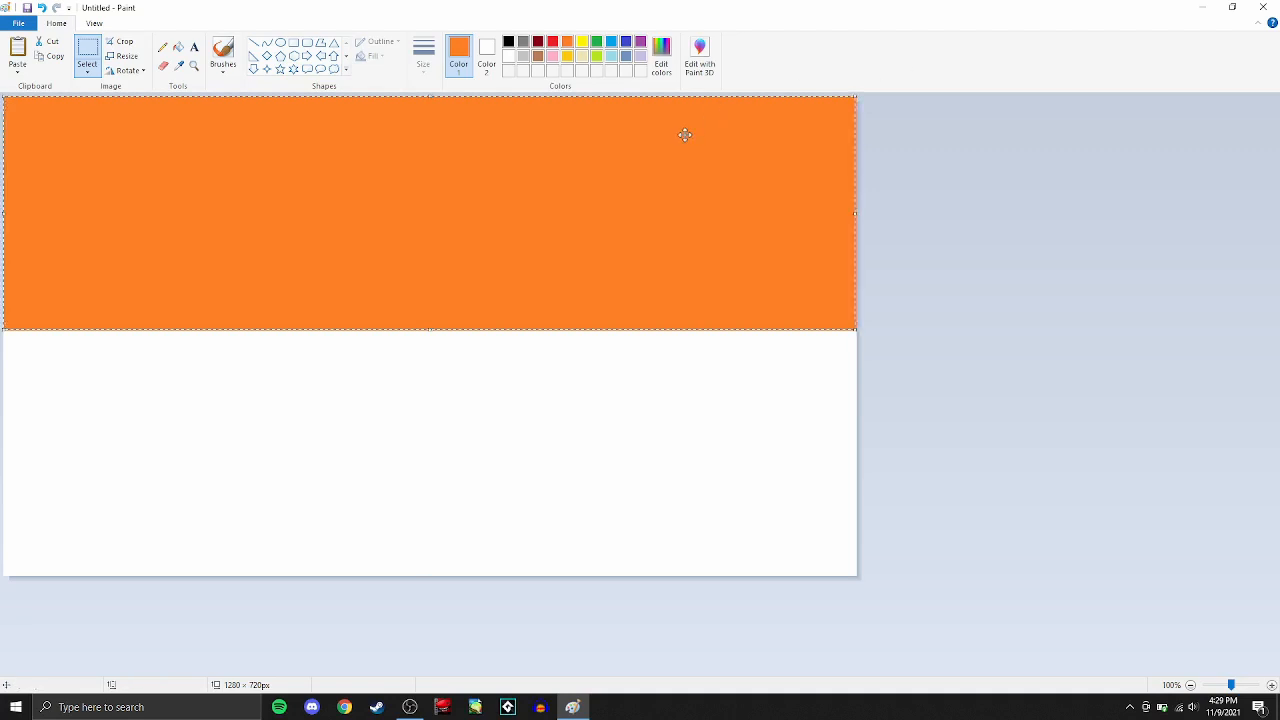
{"action": "left_click_drag", "start_coordinate": [685, 135], "coordinate": [667, 333]}
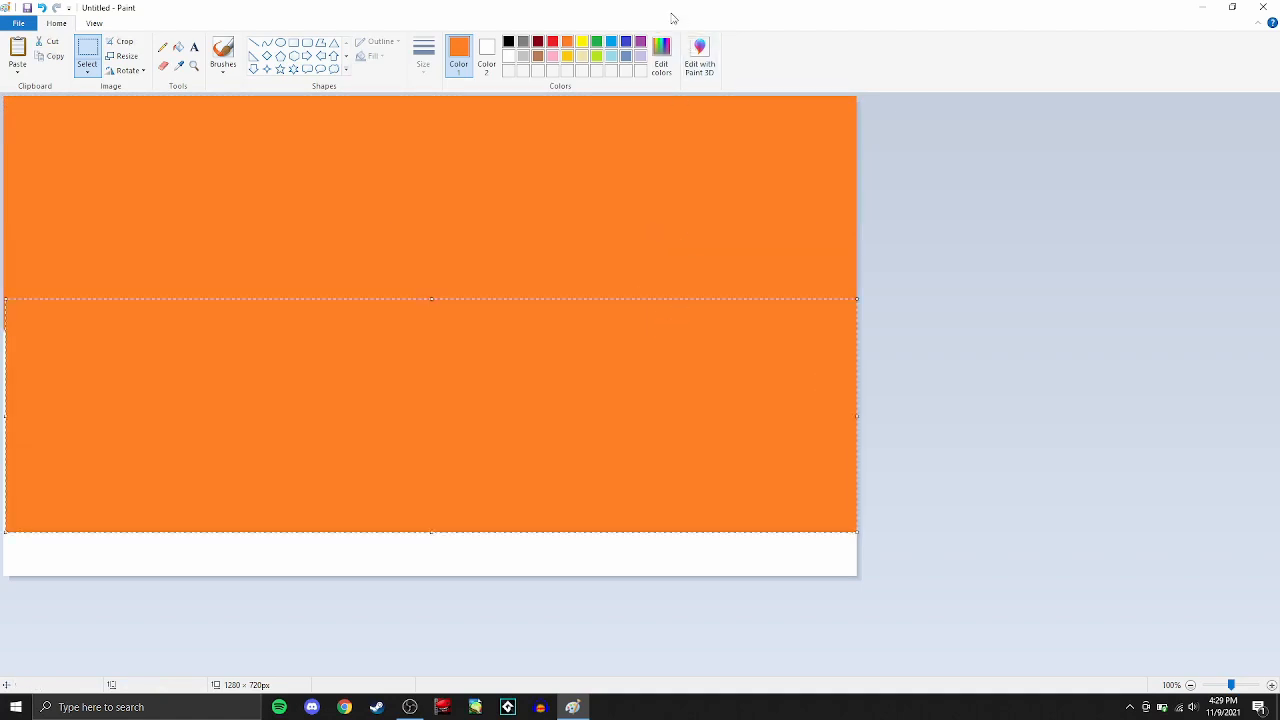
- Flood-fill the combined orange area with pink
{"action": "left_click", "coordinate": [551, 57]}
{"action": "left_click", "coordinate": [179, 47]}
{"action": "left_click", "coordinate": [304, 333]}
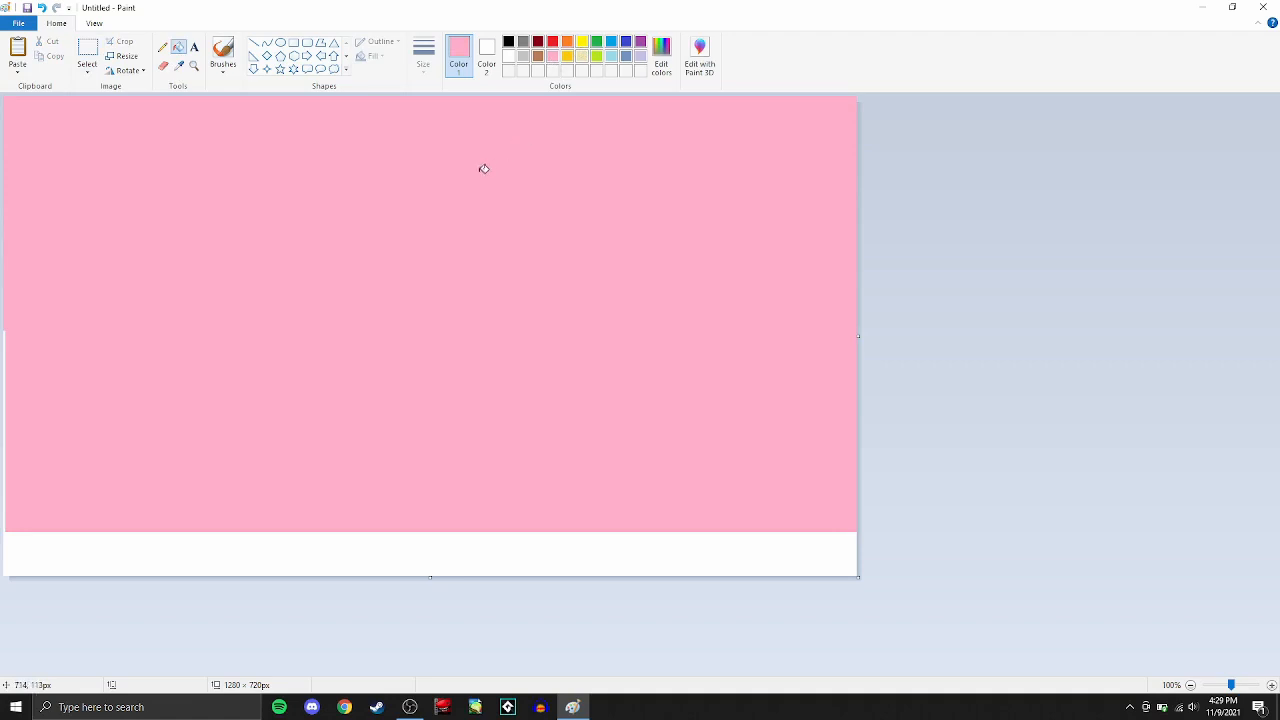
- Draw a full-width rectangle about 1285 × 330 px over the upper pink area, with orange as both outline and fill
{"action": "left_click", "coordinate": [567, 42]}
{"action": "left_click", "coordinate": [294, 42]}
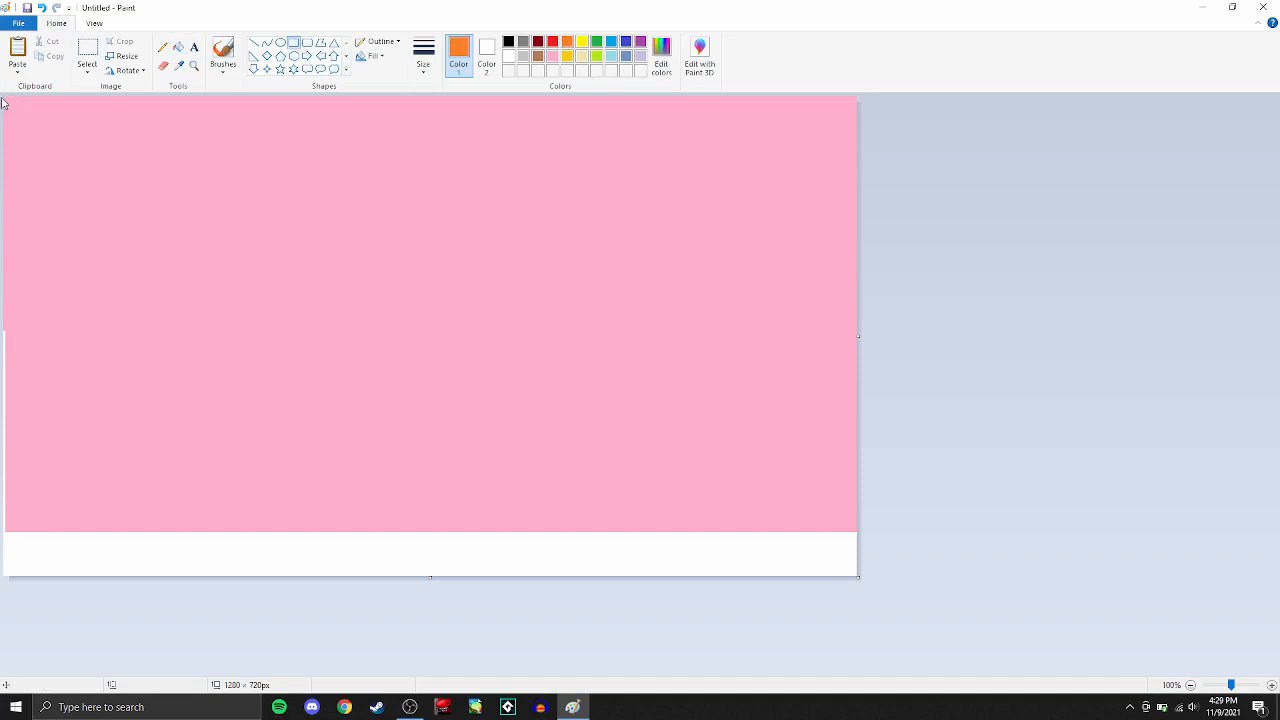
{"action": "left_click_drag", "start_coordinate": [4, 98], "coordinate": [862, 316]}
{"action": "left_click", "coordinate": [487, 55]}
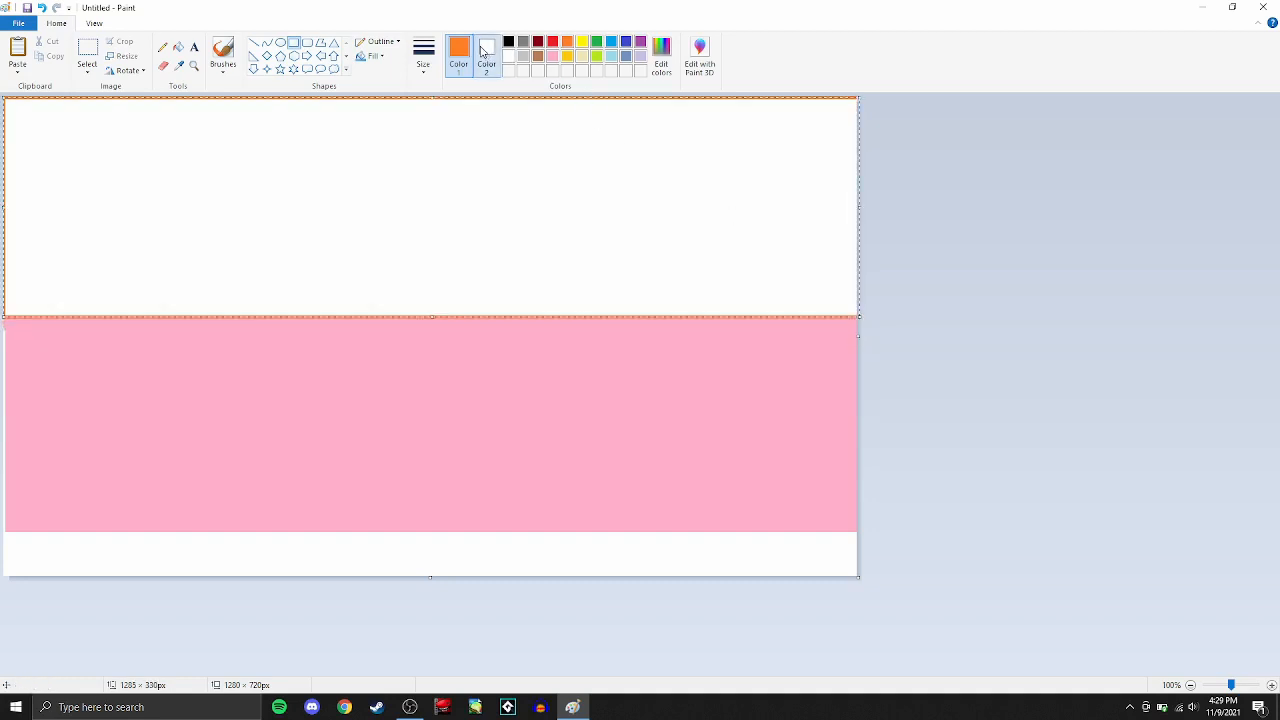
{"action": "left_click", "coordinate": [567, 42]}
{"action": "left_click", "coordinate": [459, 55]}
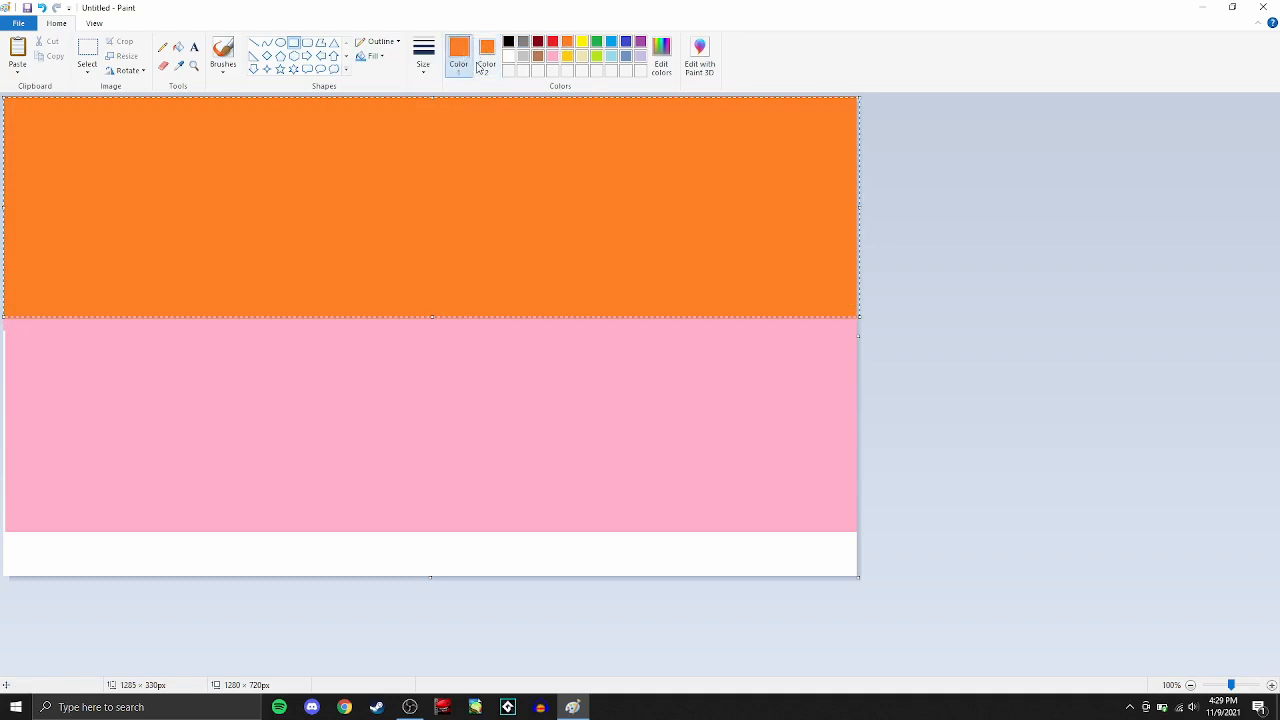
{"action": "left_click", "coordinate": [905, 205]}
- Draw an orange-outlined rectangle about 1514 × 220 px across the canvas's middle, filled with a custom light orange (red 251, green 197, blue 136)
{"action": "left_click", "coordinate": [487, 55]}
{"action": "left_click", "coordinate": [659, 55]}
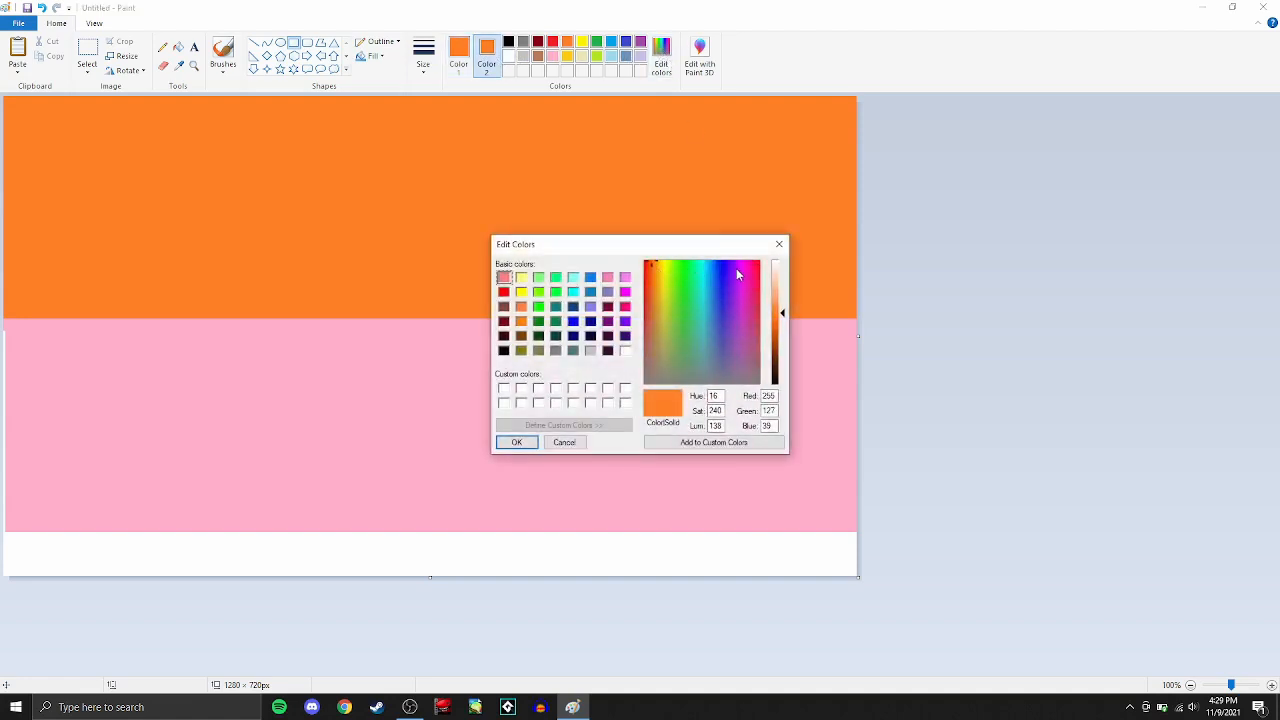
{"action": "left_click", "coordinate": [748, 265]}
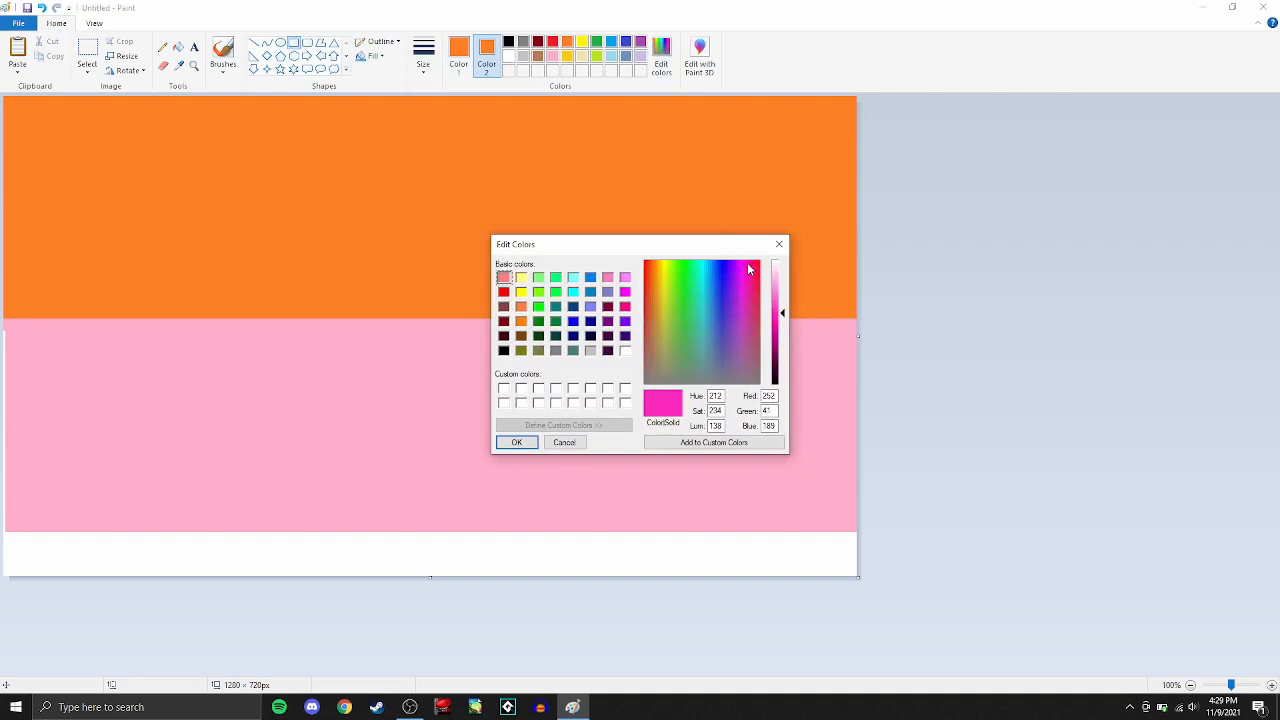
{"action": "left_click_drag", "start_coordinate": [745, 263], "coordinate": [660, 286]}
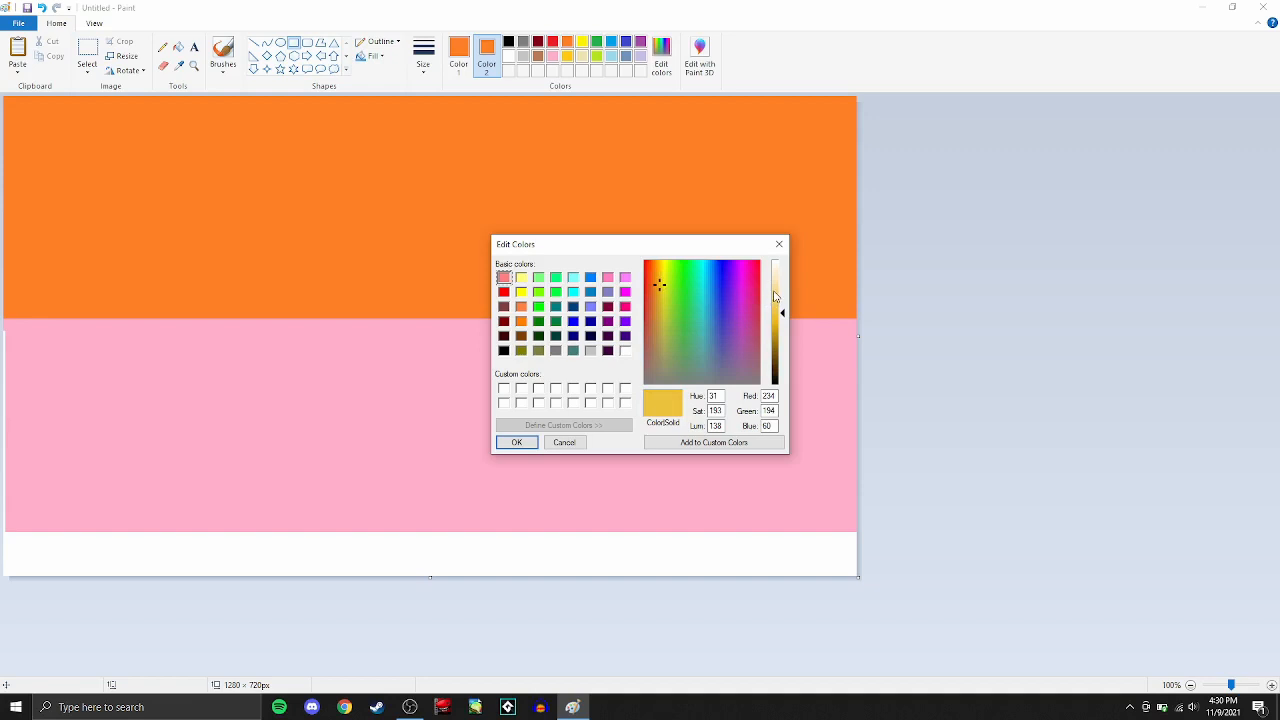
{"action": "left_click_drag", "start_coordinate": [776, 300], "coordinate": [777, 290]}
{"action": "left_click_drag", "start_coordinate": [660, 280], "coordinate": [654, 270]}
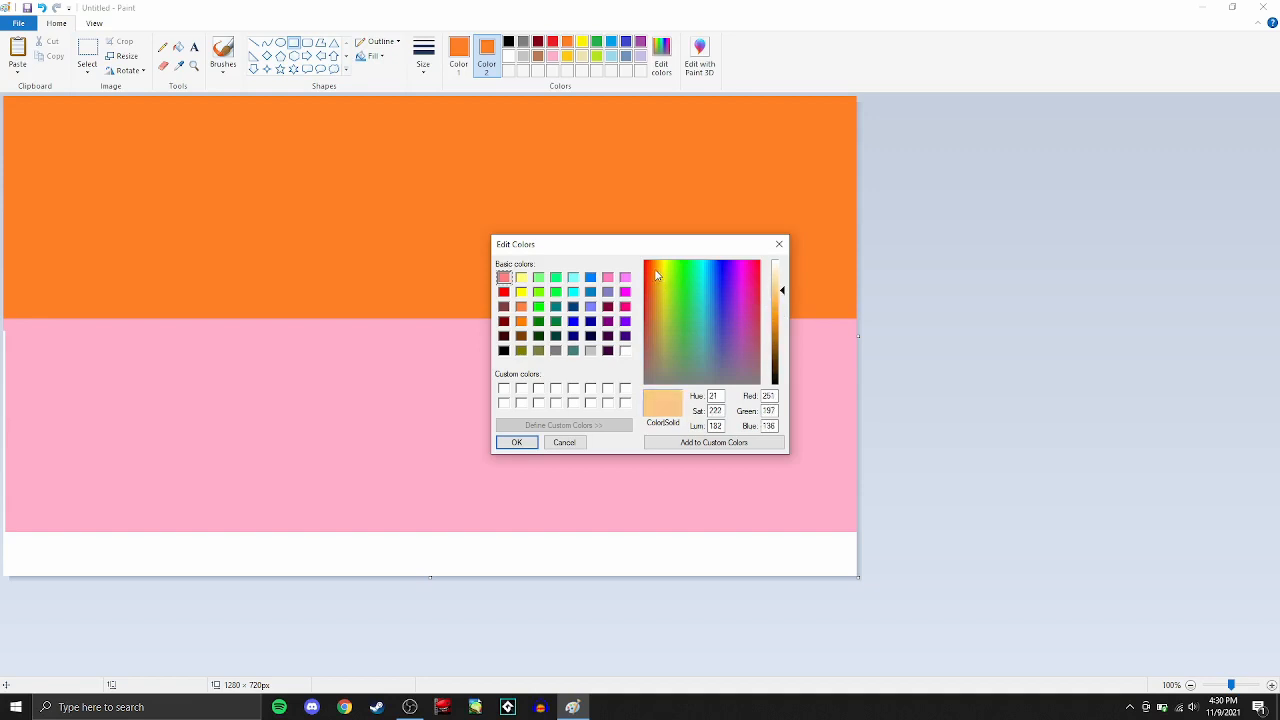
{"action": "left_click", "coordinate": [533, 444]}
{"action": "left_click_drag", "start_coordinate": [9, 252], "coordinate": [1017, 402]}
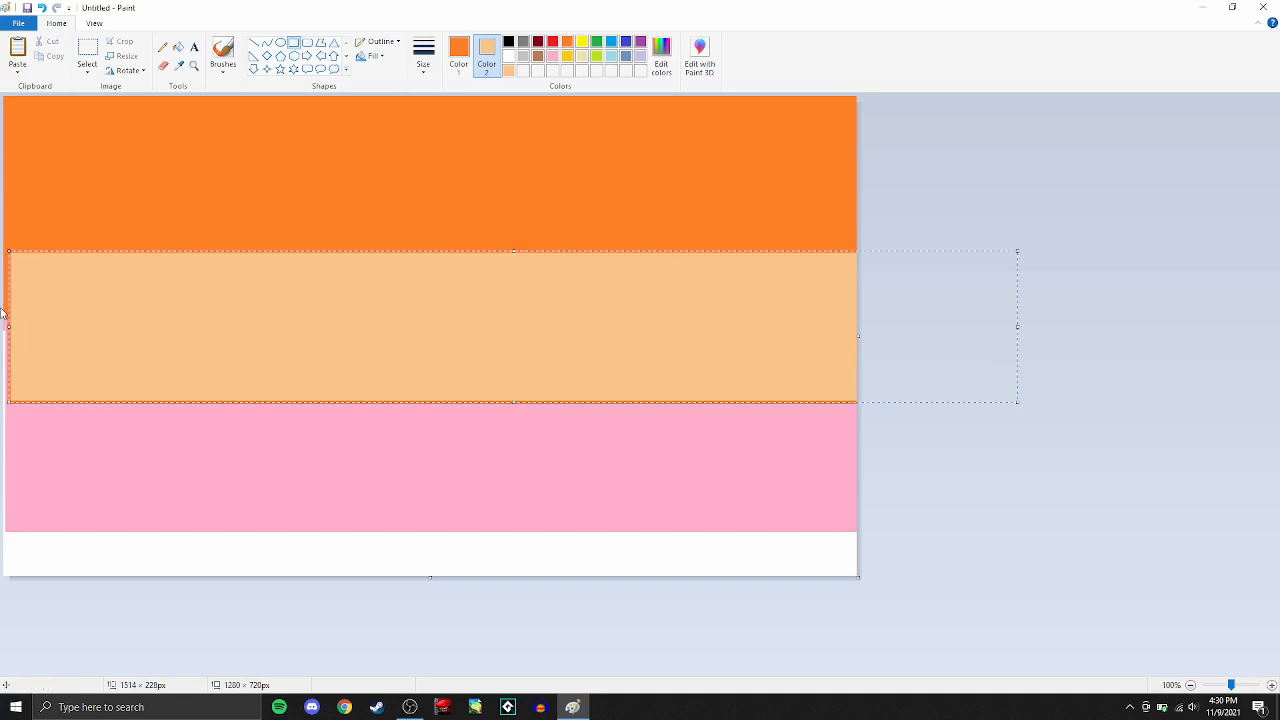
{"action": "left_click", "coordinate": [936, 154]}
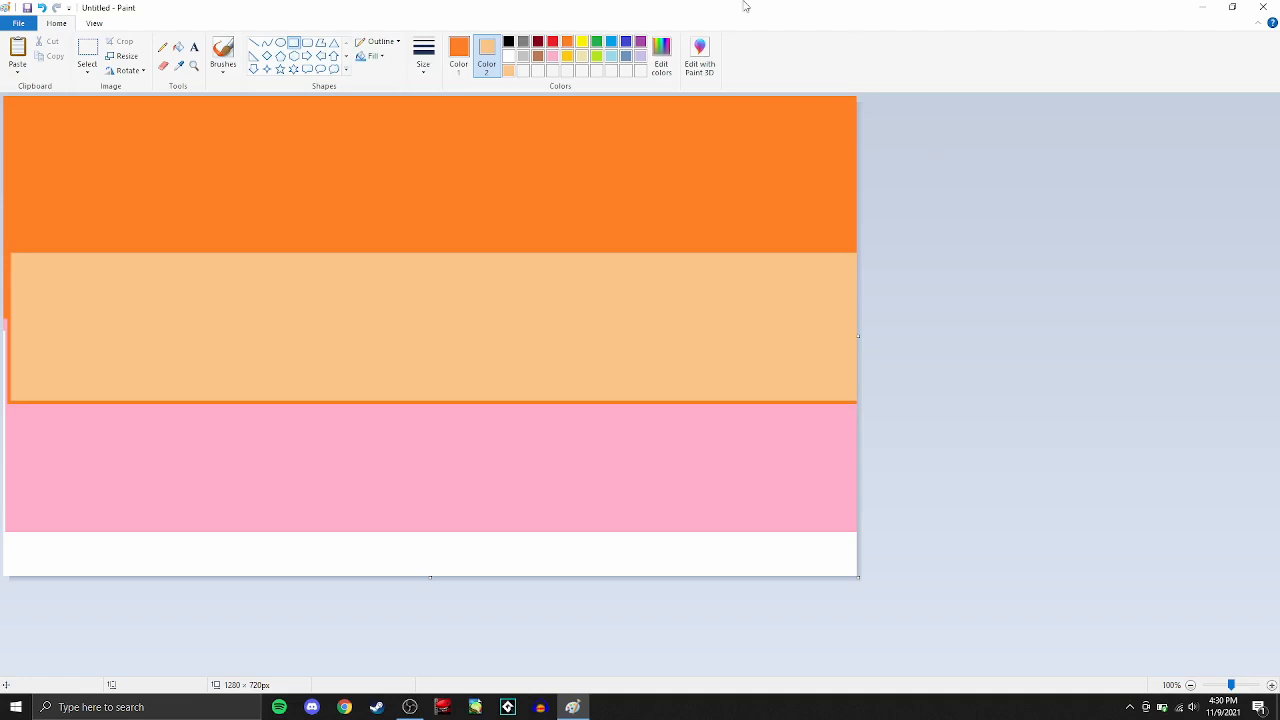
{"action": "left_click", "coordinate": [523, 45]}
{"action": "left_click", "coordinate": [223, 55]}
{"action": "left_click_drag", "start_coordinate": [116, 442], "coordinate": [172, 253]}
{"action": "mouse_move", "coordinate": [325, 254]}
{"action": "left_mouse_down"}
{"action": "mouse_move", "coordinate": [439, 460]}
{"action": "mouse_move", "coordinate": [484, 460]}
{"action": "left_mouse_up"}
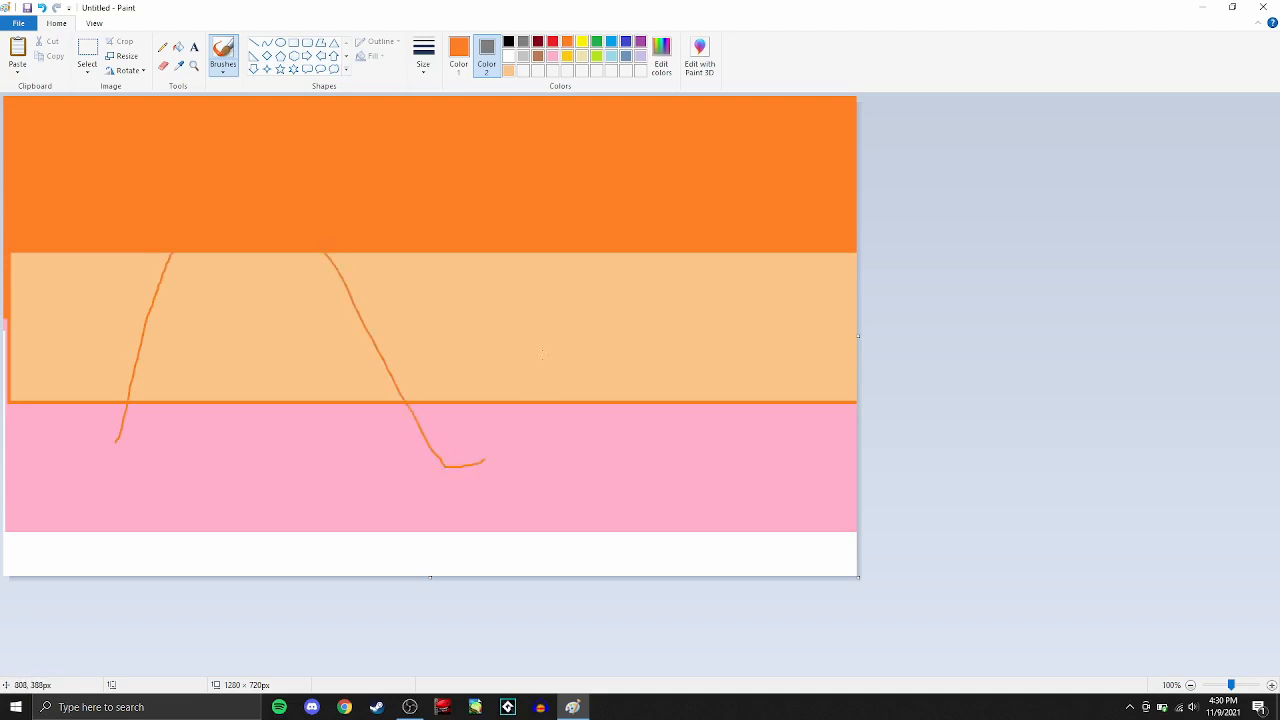
{"action": "key", "text": "ctrl+z"}
{"action": "key", "text": "ctrl+z"}
{"action": "key", "text": "ctrl+z"}
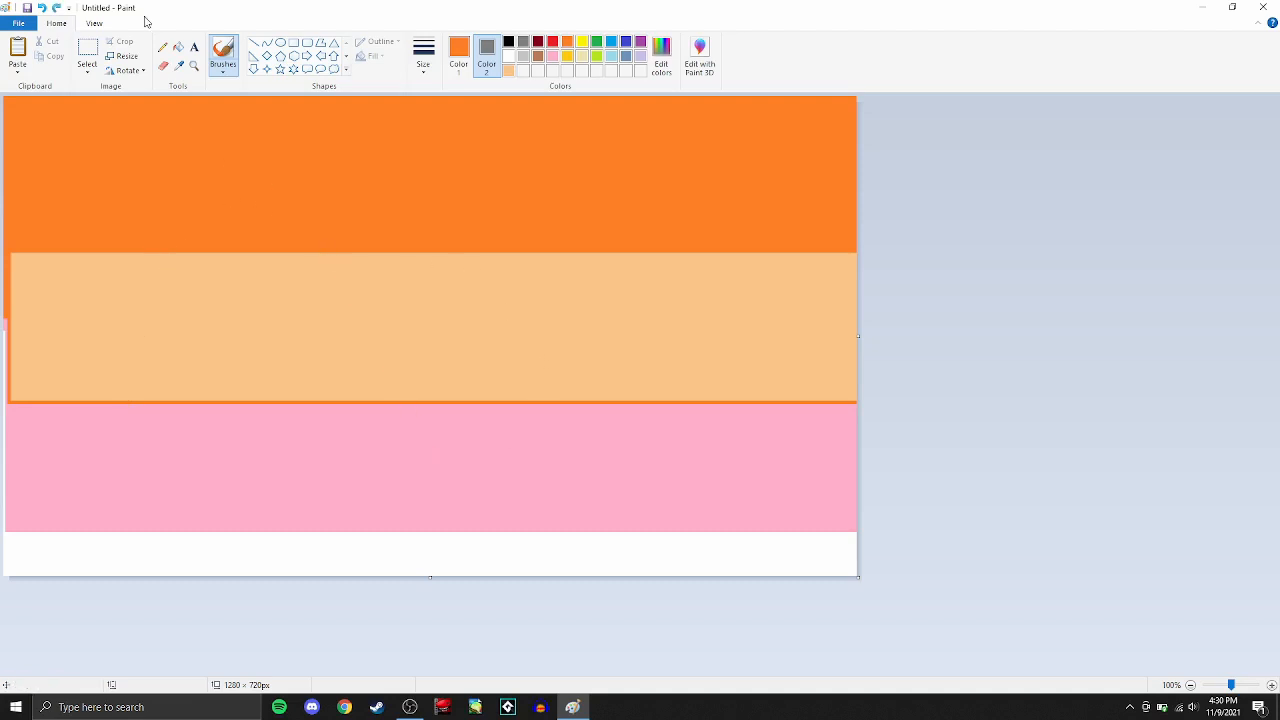
- Brush a dark gray mountain outline with two peaks from the canvas's left edge to its right edge
{"action": "left_click", "coordinate": [471, 52]}
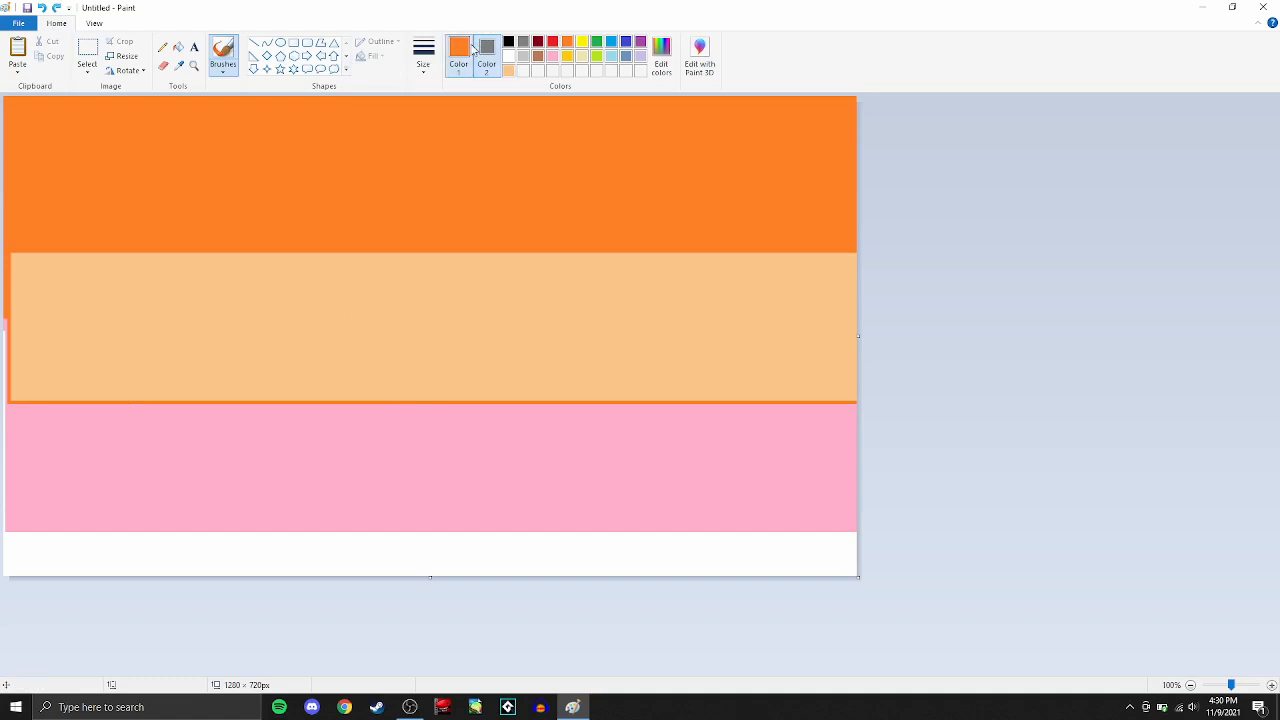
{"action": "left_click", "coordinate": [524, 44]}
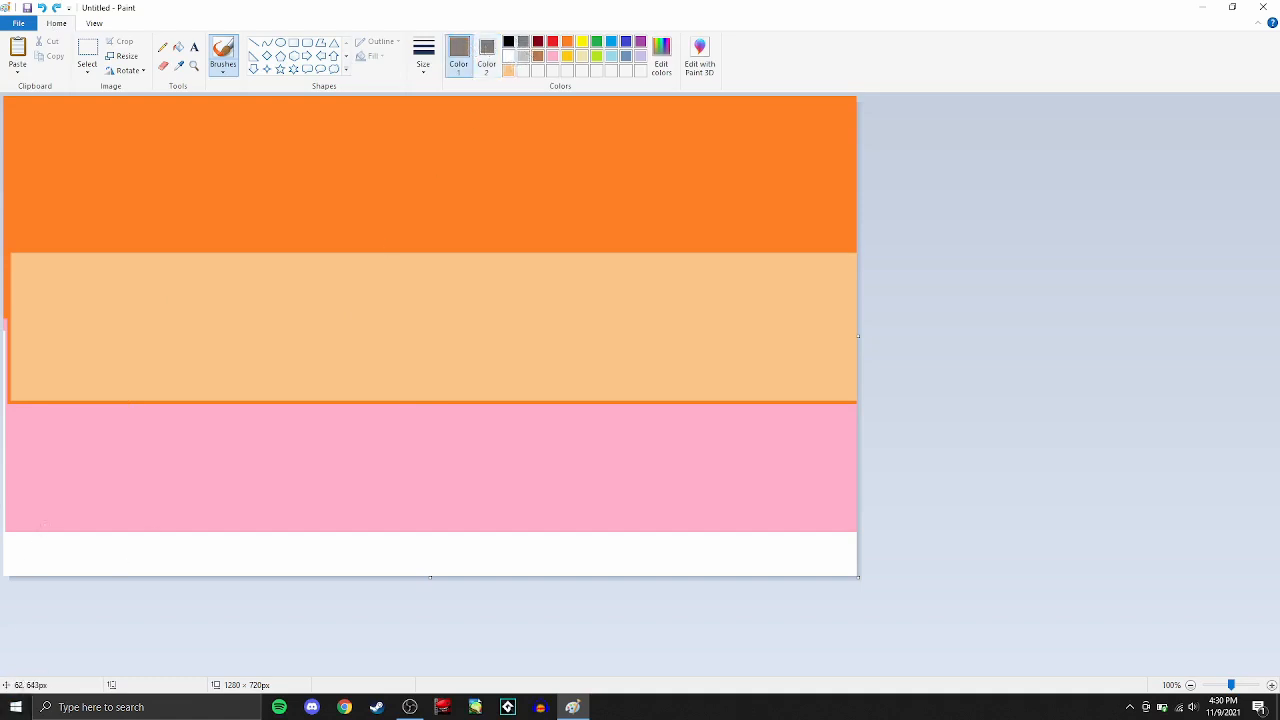
{"action": "mouse_move", "coordinate": [4, 451]}
{"action": "left_mouse_down"}
{"action": "mouse_move", "coordinate": [210, 381]}
{"action": "mouse_move", "coordinate": [328, 309]}
{"action": "mouse_move", "coordinate": [426, 276]}
{"action": "mouse_move", "coordinate": [457, 241]}
{"action": "left_mouse_up"}
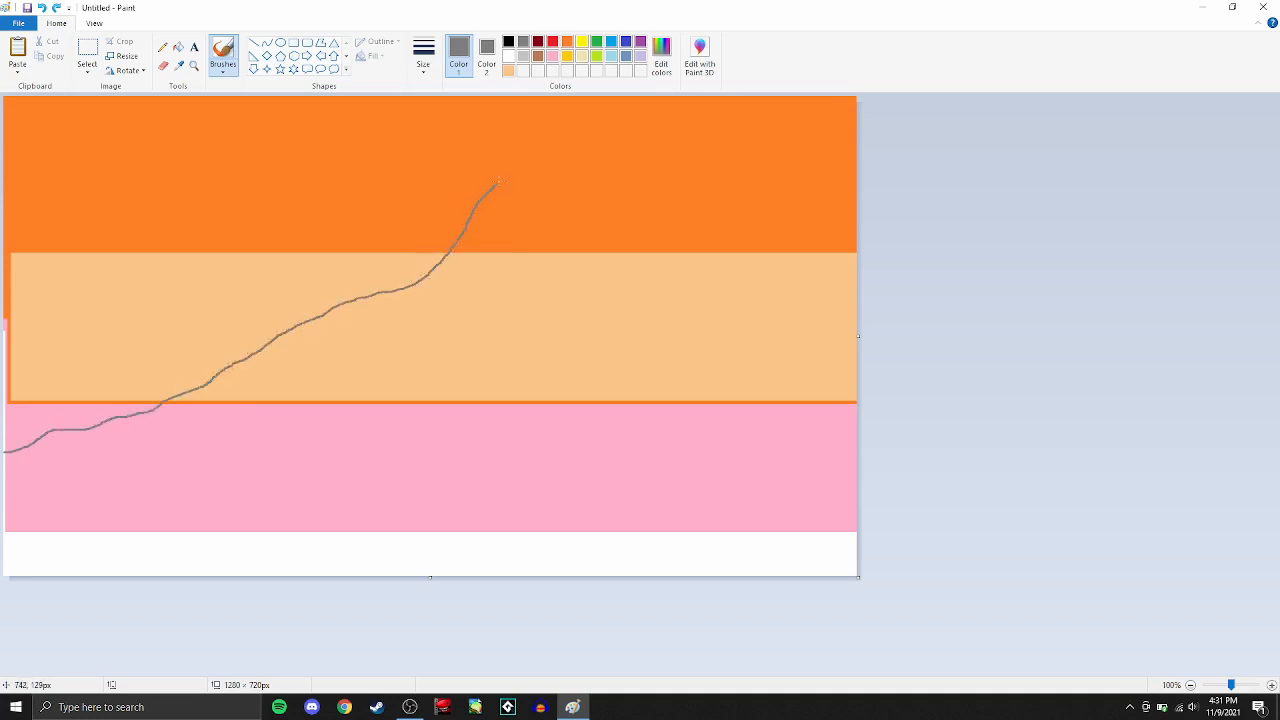
{"action": "left_click_drag", "start_coordinate": [530, 184], "coordinate": [552, 232]}
{"action": "mouse_move", "coordinate": [638, 220]}
{"action": "left_mouse_down"}
{"action": "mouse_move", "coordinate": [663, 270]}
{"action": "mouse_move", "coordinate": [720, 303]}
{"action": "left_mouse_up"}
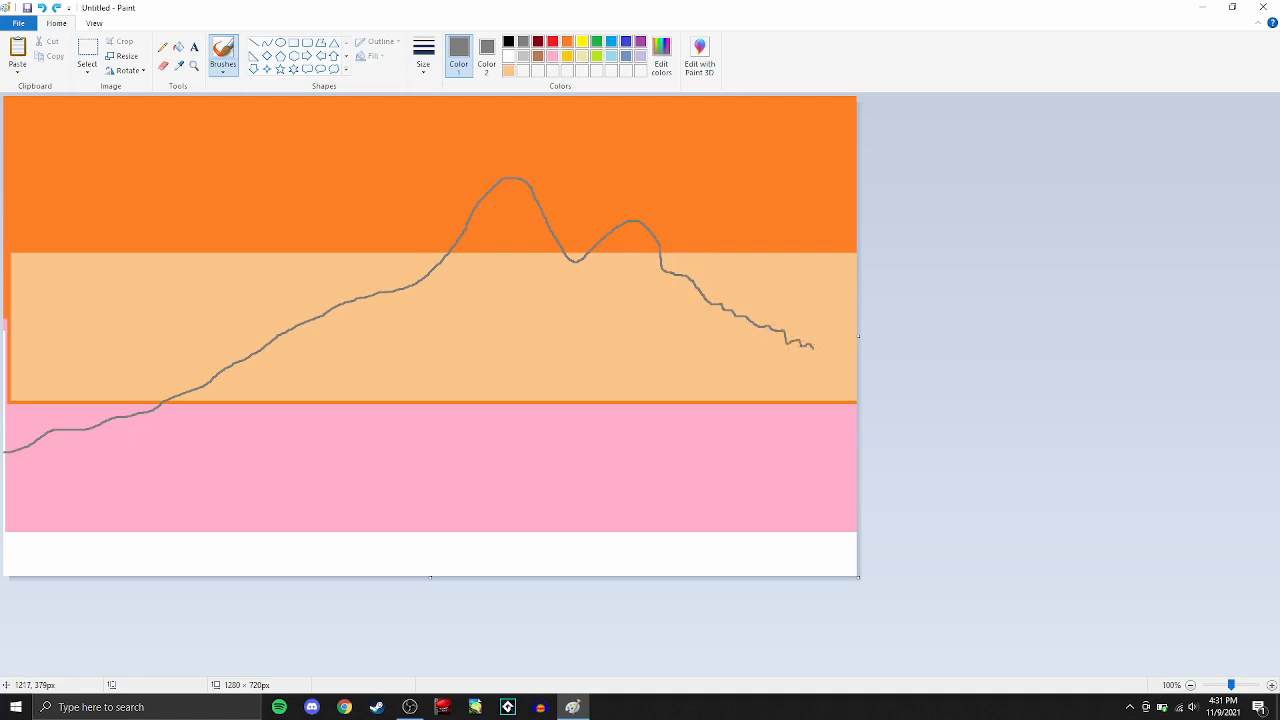
{"action": "left_click_drag", "start_coordinate": [820, 388], "coordinate": [834, 399]}
- Flood-fill the mountain, both peaks and everything beneath the outline with dark gray
{"action": "left_click", "coordinate": [178, 47]}
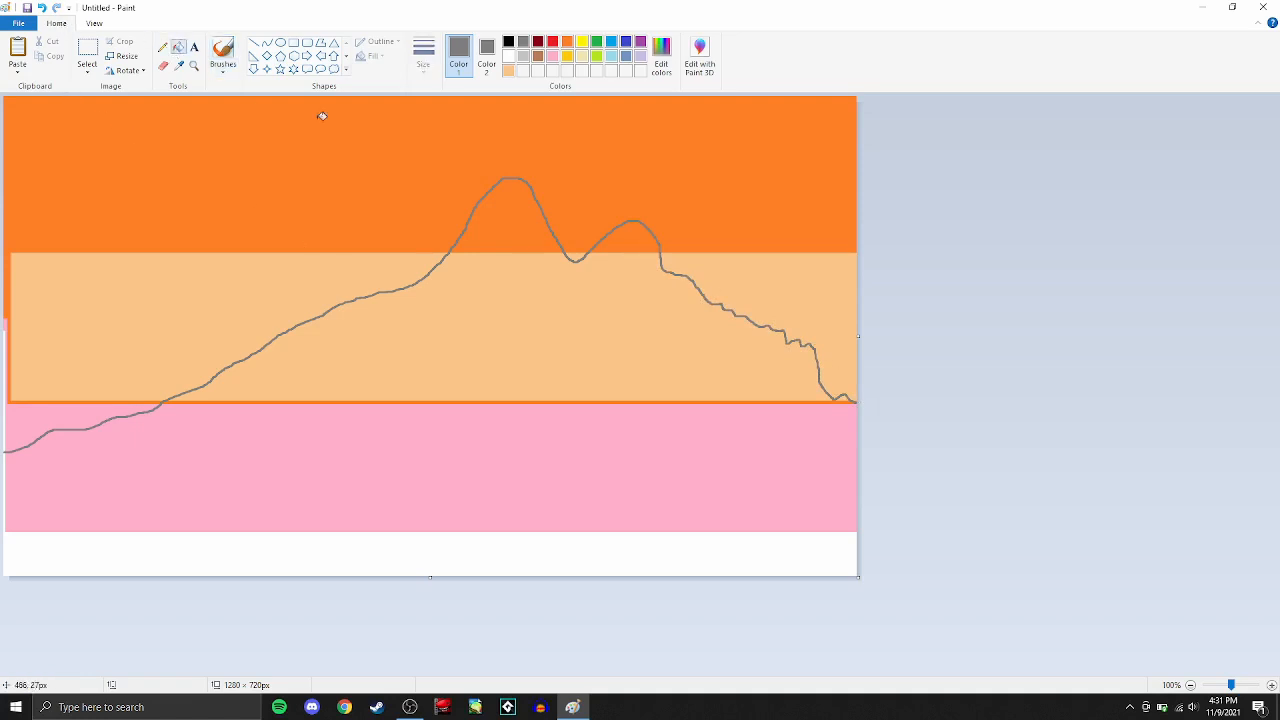
{"action": "left_click", "coordinate": [497, 275]}
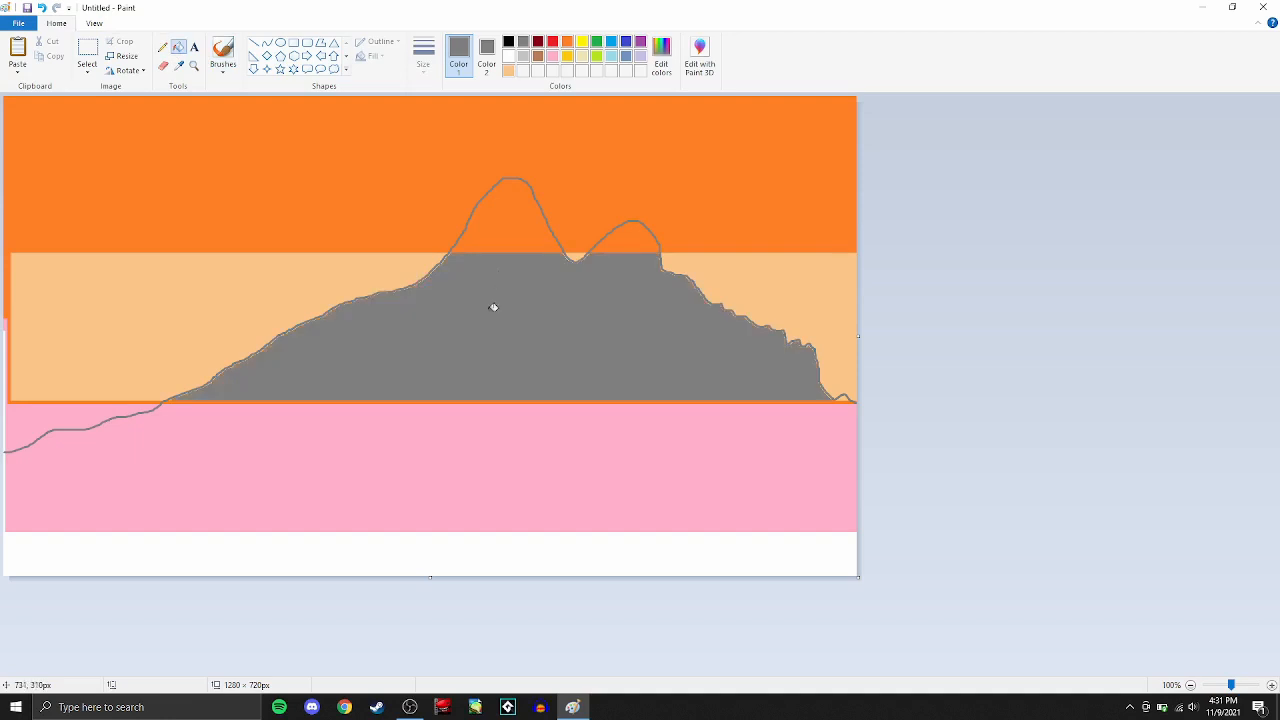
{"action": "left_click", "coordinate": [552, 235]}
{"action": "left_click", "coordinate": [626, 243]}
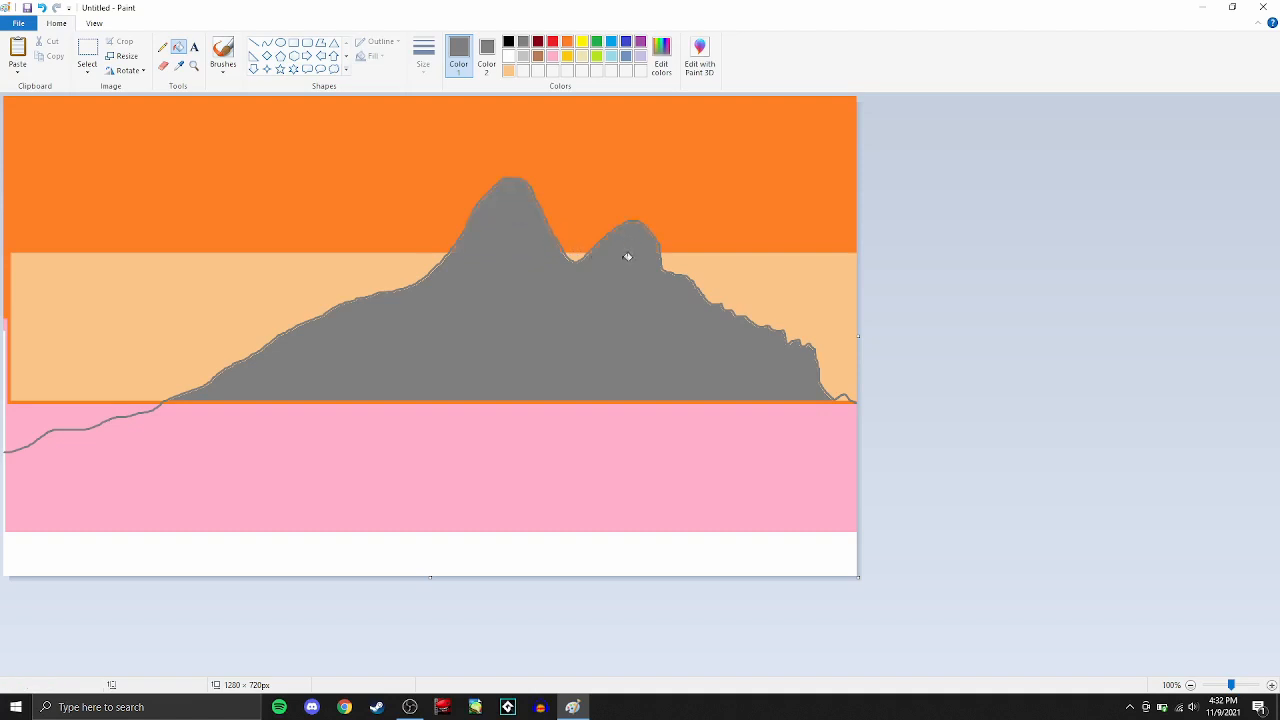
{"action": "left_click", "coordinate": [598, 405]}
{"action": "left_click", "coordinate": [603, 401]}
{"action": "left_click", "coordinate": [500, 540]}
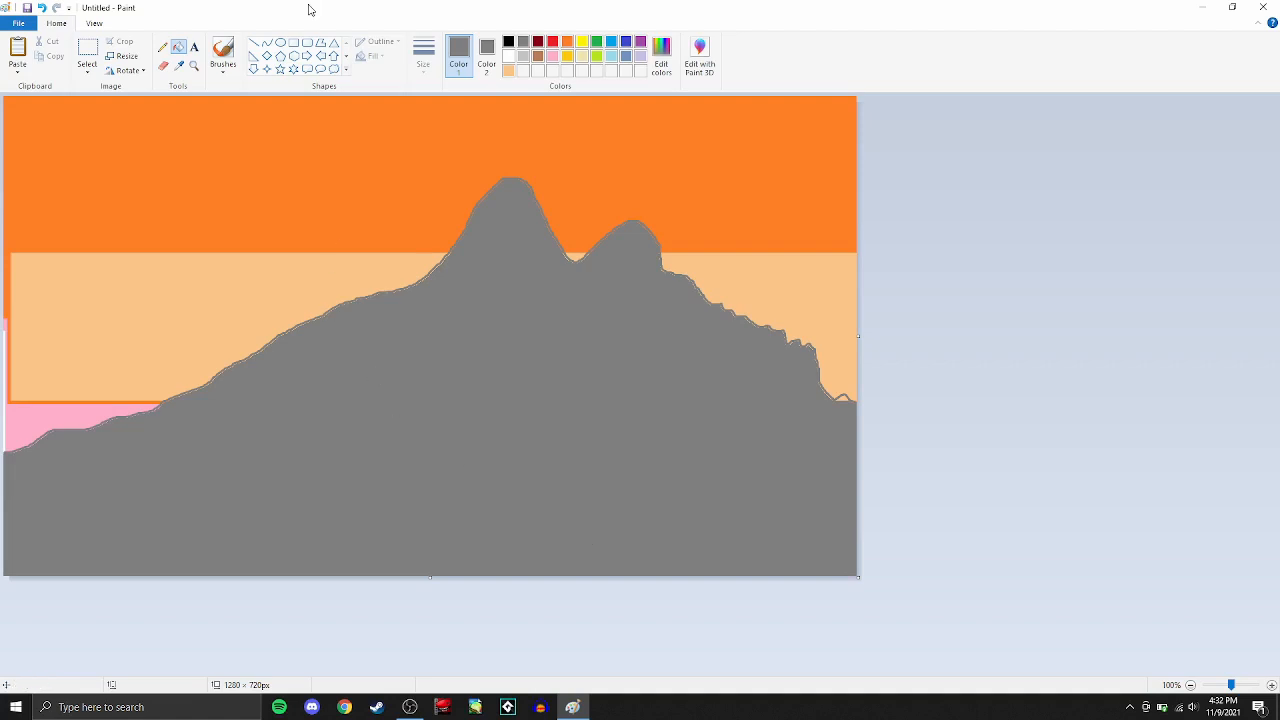
- Draw a pink-outlined, gray-filled ellipse about 191 × 155 px in the upper-left part of the orange sky
{"action": "left_click", "coordinate": [556, 56]}
{"action": "left_click", "coordinate": [281, 45]}
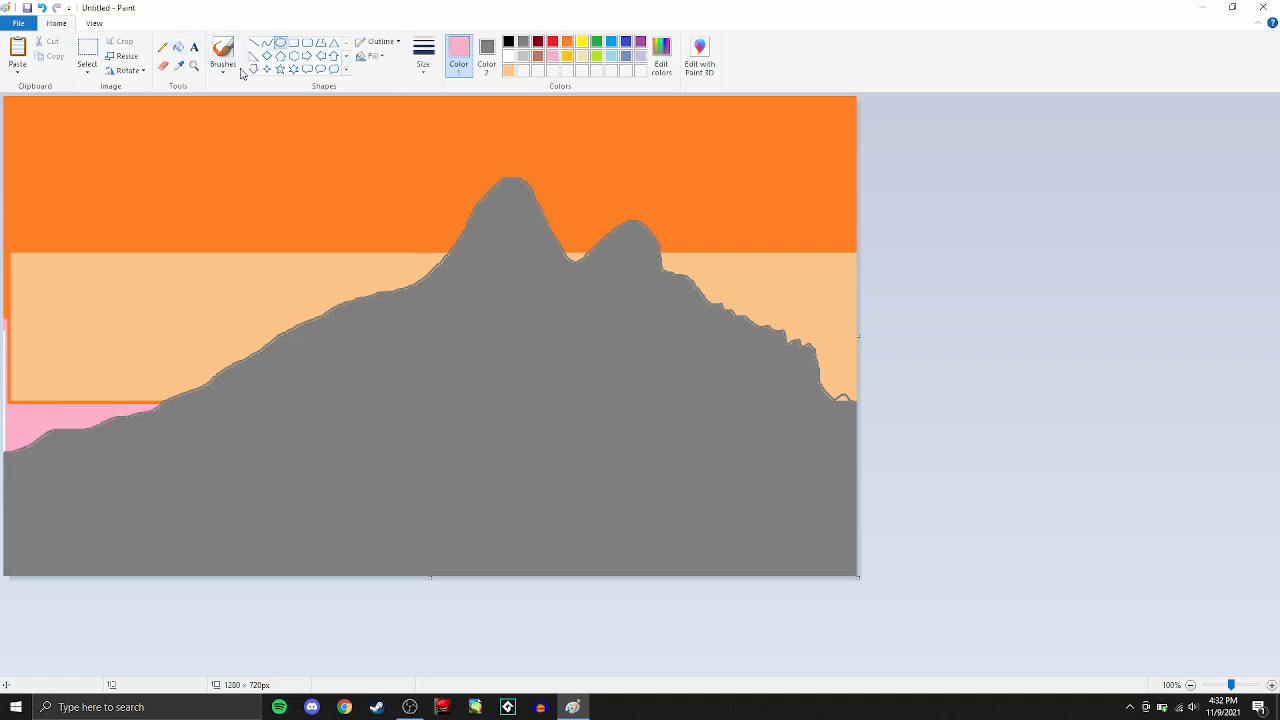
{"action": "left_click_drag", "start_coordinate": [30, 120], "coordinate": [157, 222]}
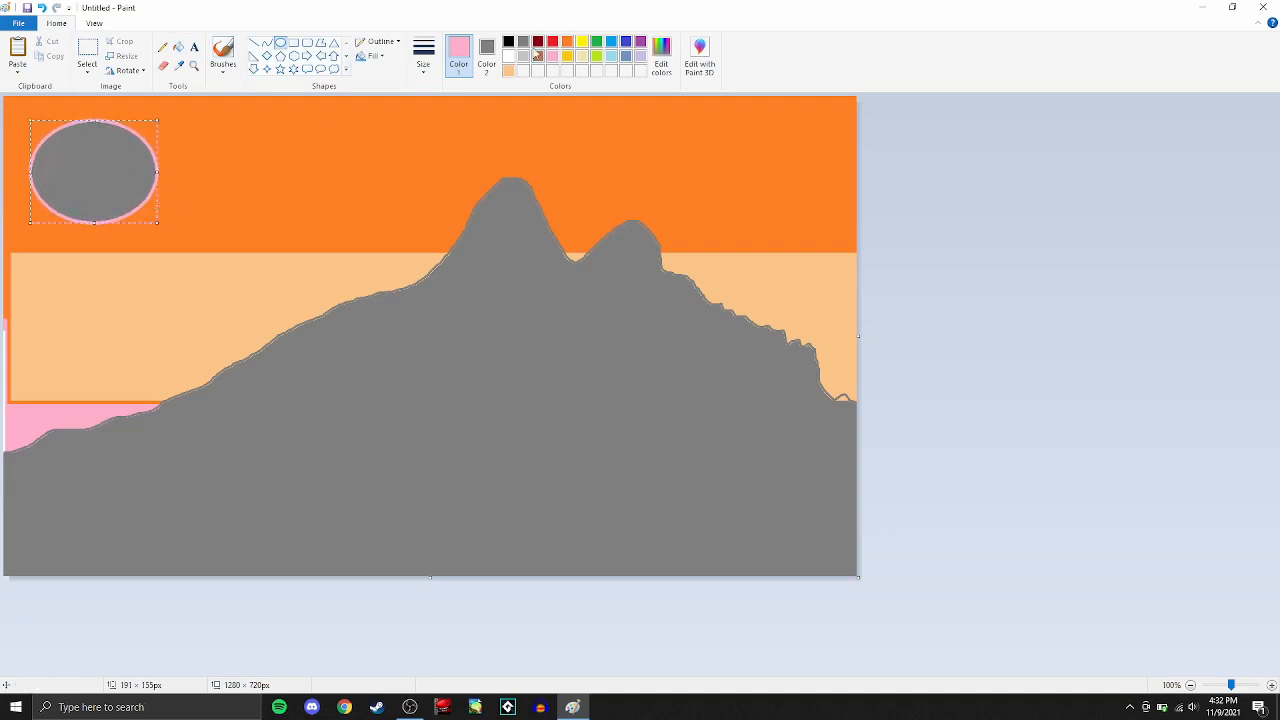
- Change the ellipse's fill to pink and add smaller overlapping pink ellipses along its right side to form a puffy cloud
{"action": "left_click", "coordinate": [486, 55]}
{"action": "left_click", "coordinate": [551, 56]}
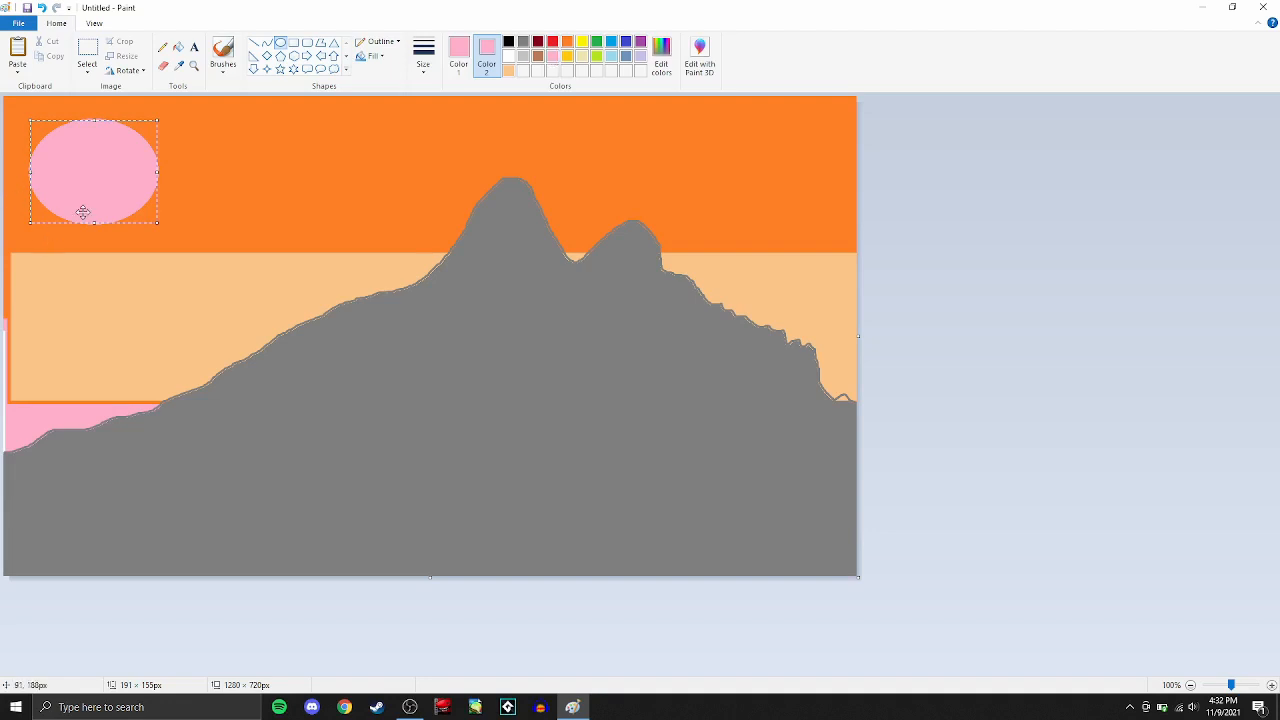
{"action": "left_click_drag", "start_coordinate": [182, 146], "coordinate": [130, 220]}
{"action": "left_click", "coordinate": [201, 150]}
{"action": "left_click_drag", "start_coordinate": [201, 150], "coordinate": [149, 194]}
{"action": "left_click_drag", "start_coordinate": [240, 215], "coordinate": [145, 172]}
- Build a pink cloud in the sky's upper-right corner from a large ellipse and smaller overlapping ellipses trailing left, one about 118 × 87 px
{"action": "left_click_drag", "start_coordinate": [716, 95], "coordinate": [855, 172]}
{"action": "left_click_drag", "start_coordinate": [686, 119], "coordinate": [765, 177]}
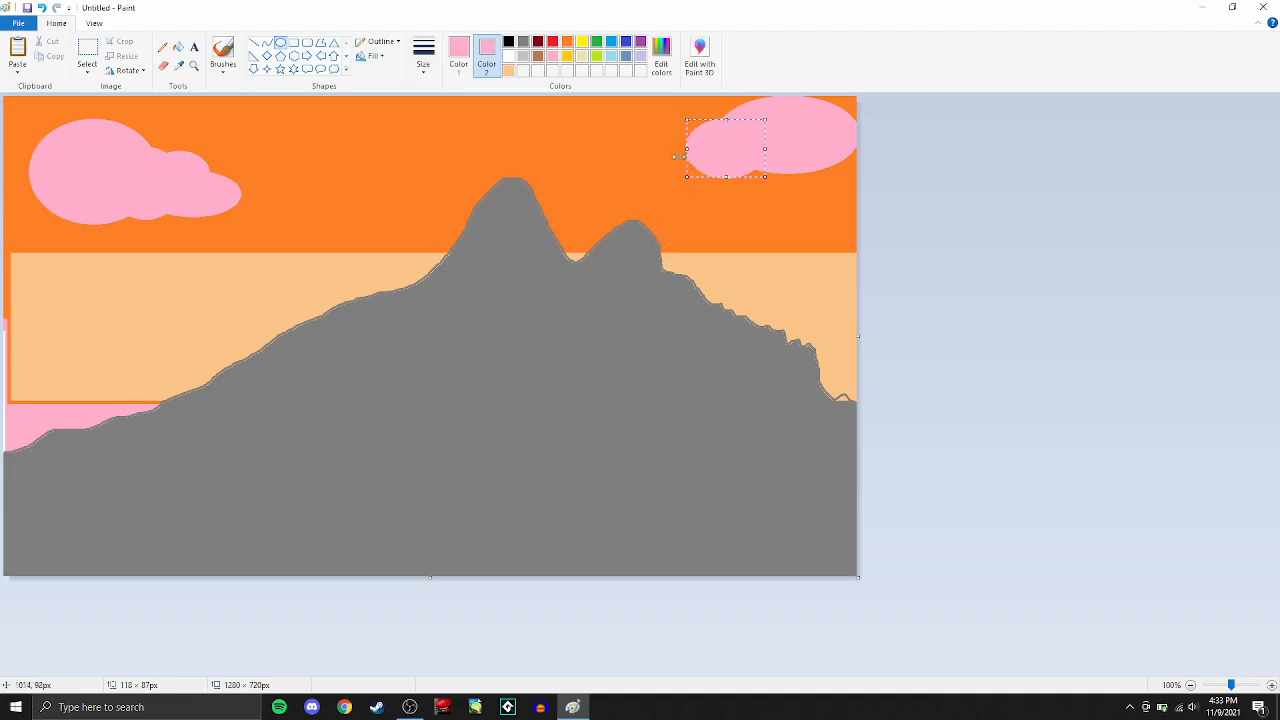
{"action": "left_click_drag", "start_coordinate": [662, 110], "coordinate": [742, 166]}
{"action": "left_click_drag", "start_coordinate": [628, 130], "coordinate": [698, 176]}
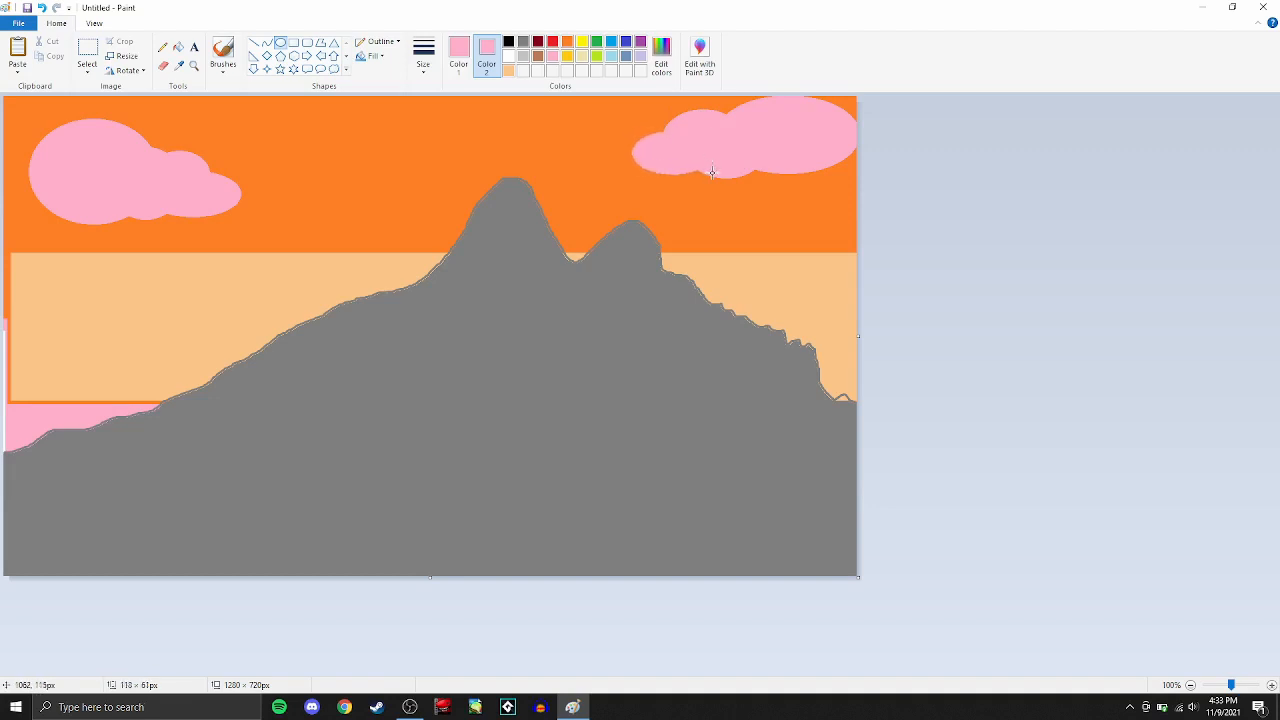
{"action": "left_click_drag", "start_coordinate": [609, 122], "coordinate": [644, 151]}
- Draw a third pink cloud left of the main peak from overlapping ellipses, including ones about 174 × 79 px and 95 × 71 px
{"action": "left_click_drag", "start_coordinate": [318, 127], "coordinate": [430, 220]}
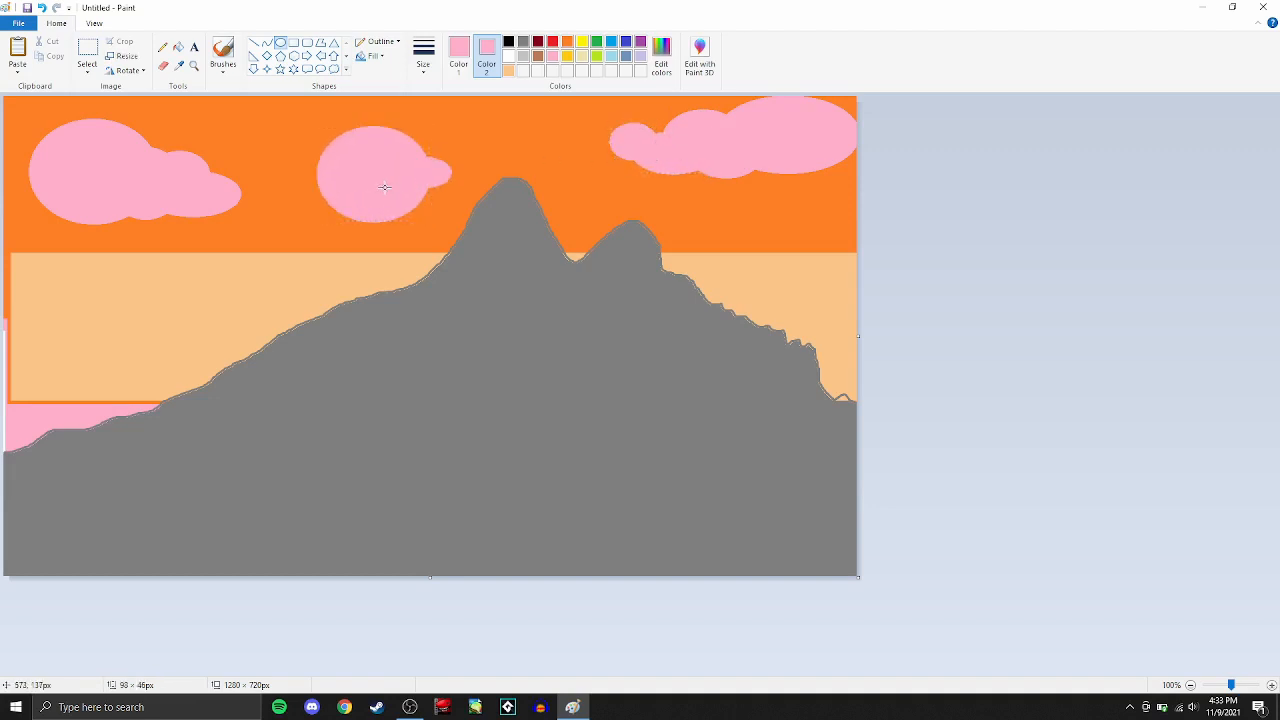
{"action": "left_click_drag", "start_coordinate": [485, 152], "coordinate": [368, 206]}
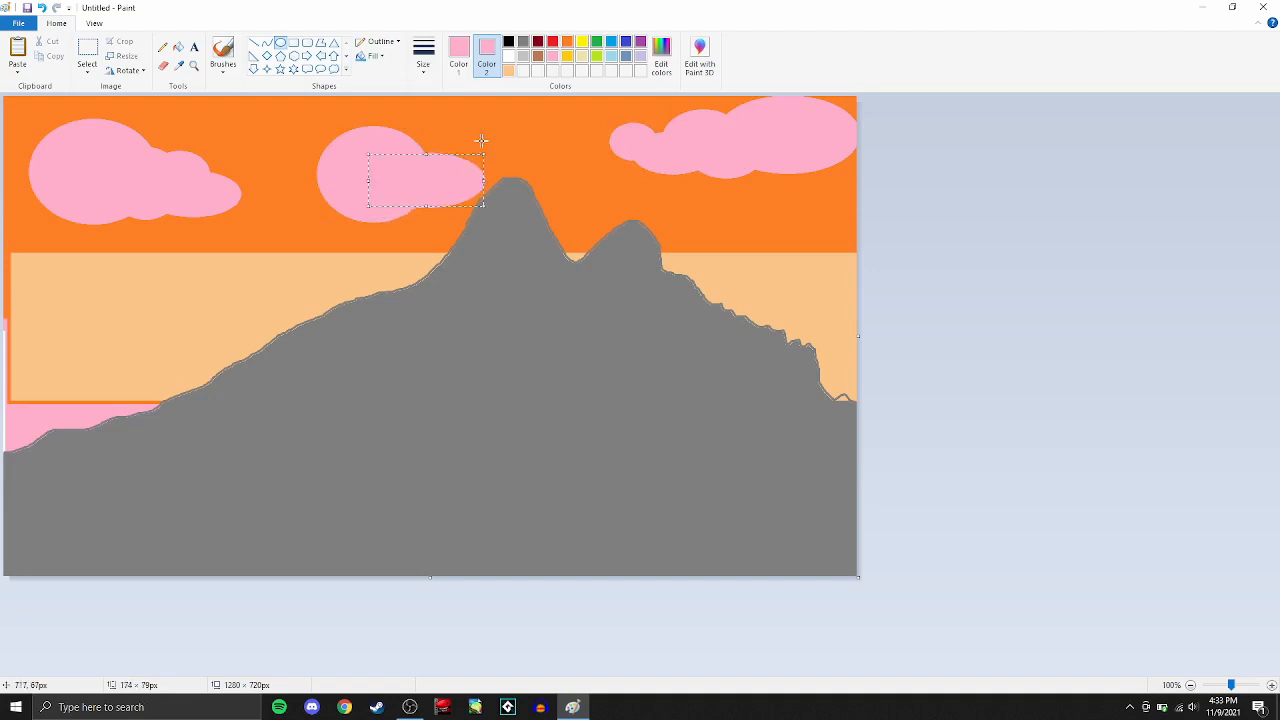
{"action": "left_click_drag", "start_coordinate": [293, 157], "coordinate": [358, 205]}
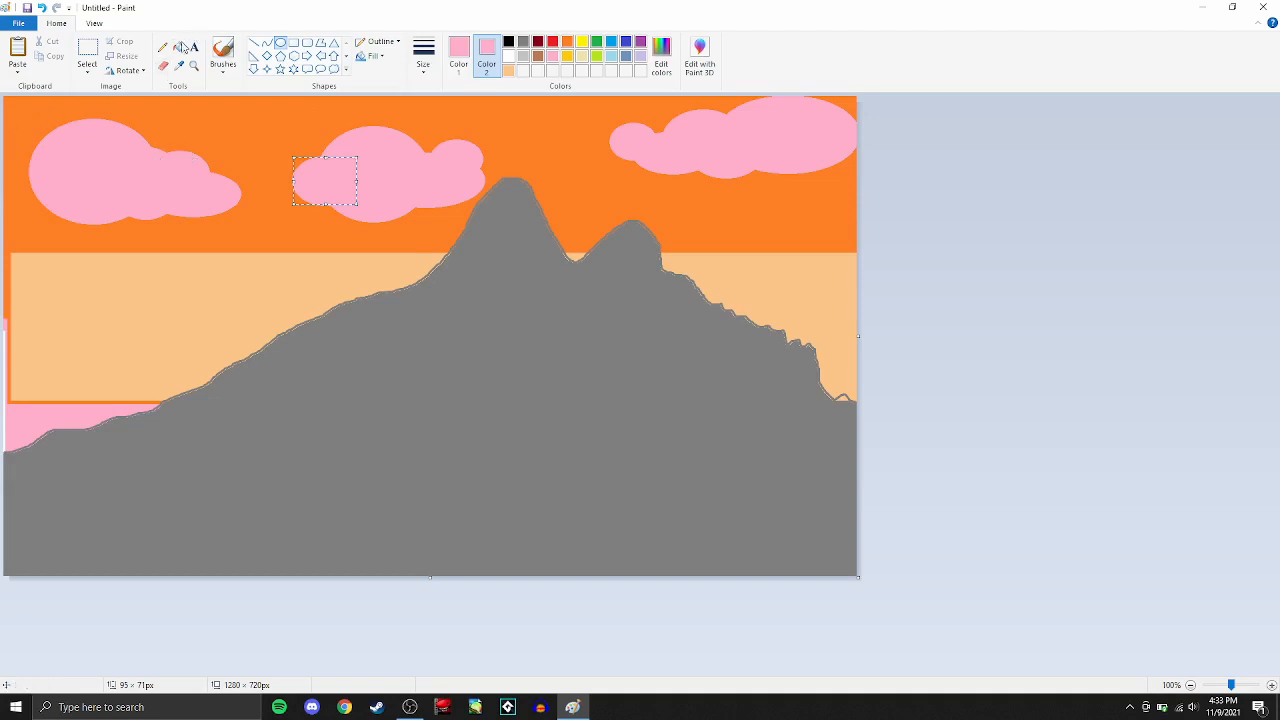
- Paint the top and middle of a large pine tree over the mountain's right side with a green oil brush, using zigzag strokes
{"action": "left_click", "coordinate": [226, 62]}
{"action": "left_click", "coordinate": [227, 73]}
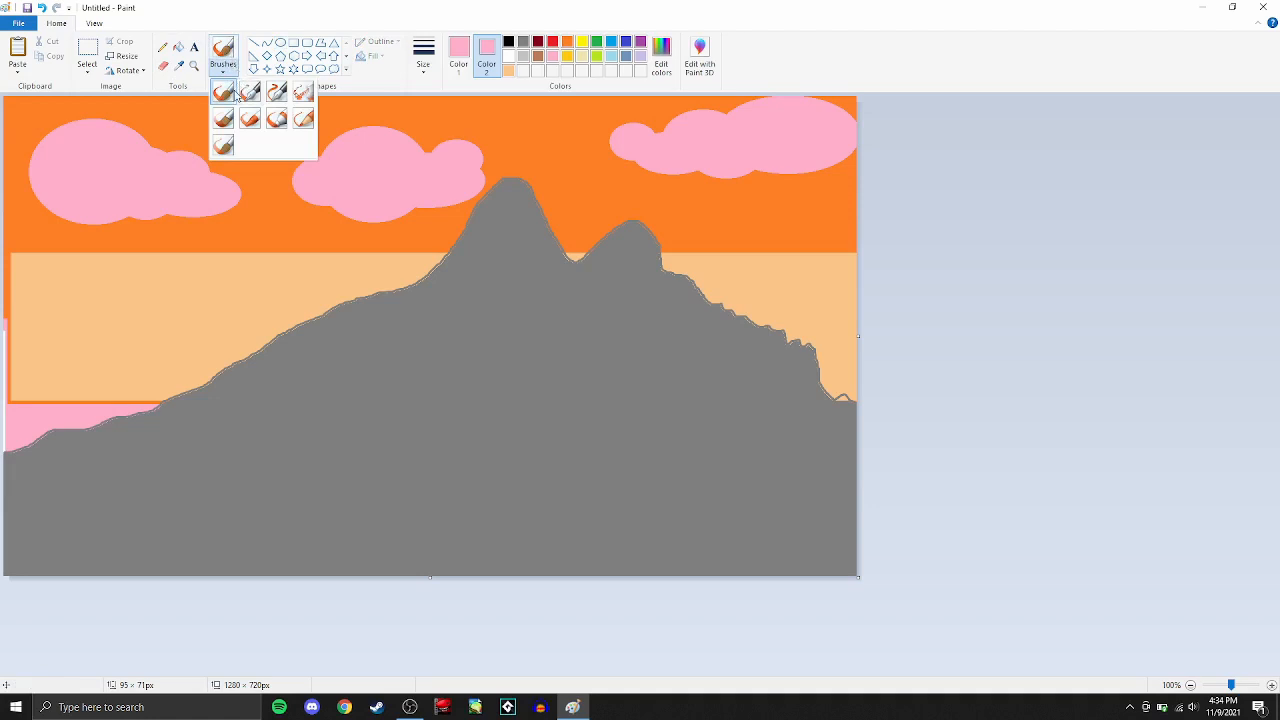
{"action": "left_click", "coordinate": [220, 118]}
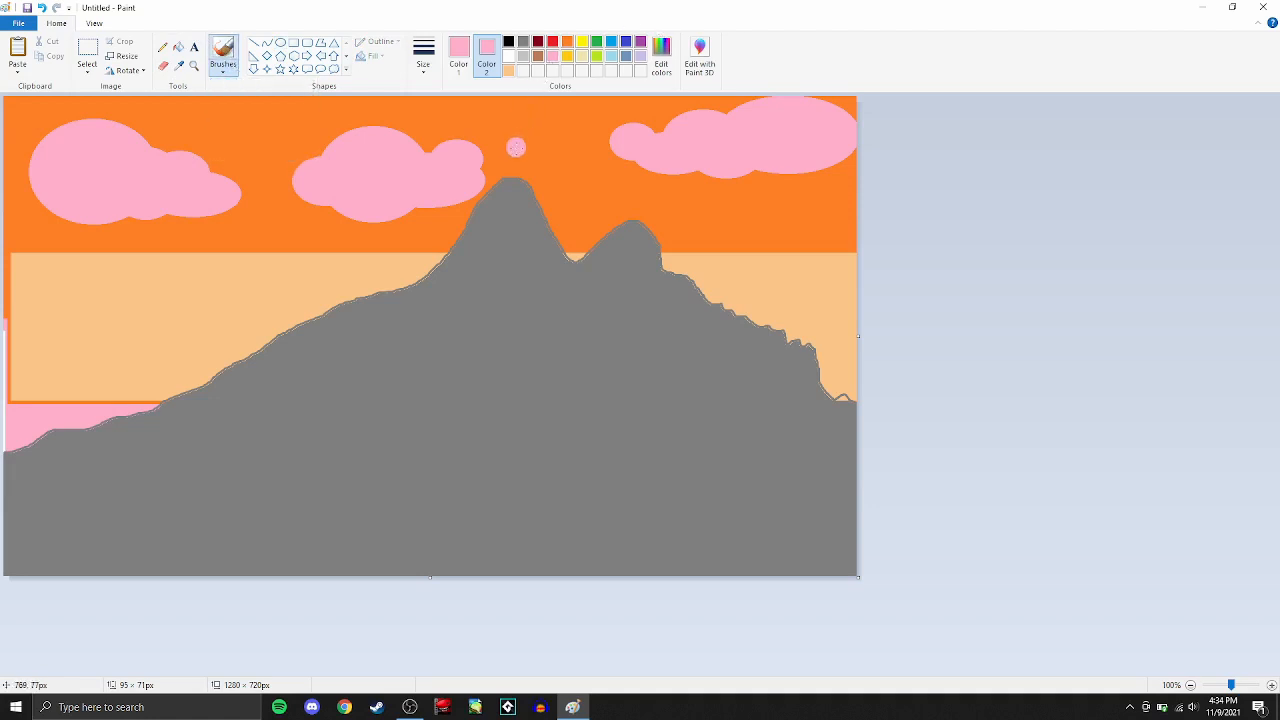
{"action": "left_click", "coordinate": [597, 43]}
{"action": "left_click", "coordinate": [578, 101]}
{"action": "left_click", "coordinate": [459, 50]}
{"action": "left_click", "coordinate": [598, 43]}
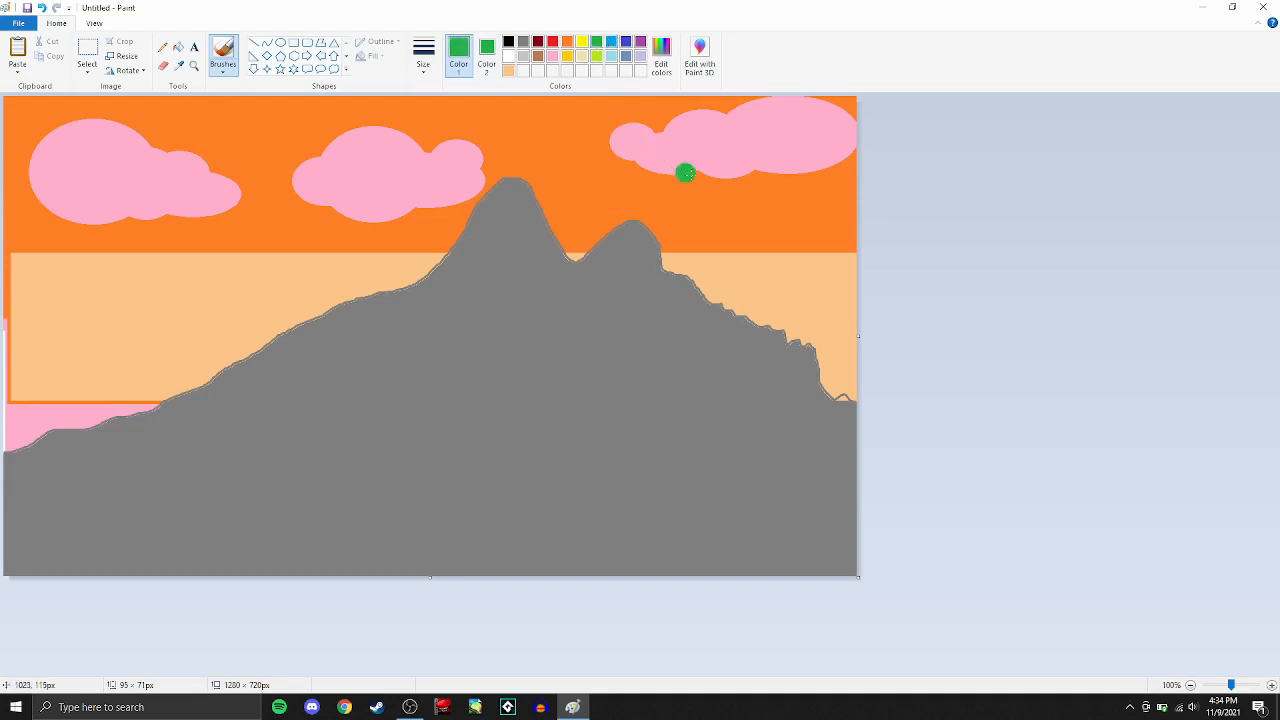
{"action": "mouse_move", "coordinate": [758, 144]}
{"action": "left_mouse_down"}
{"action": "mouse_move", "coordinate": [705, 158]}
{"action": "mouse_move", "coordinate": [763, 149]}
{"action": "mouse_move", "coordinate": [700, 182]}
{"action": "mouse_move", "coordinate": [804, 178]}
{"action": "mouse_move", "coordinate": [674, 203]}
{"action": "mouse_move", "coordinate": [798, 187]}
{"action": "left_mouse_up"}
{"action": "mouse_move", "coordinate": [695, 230]}
{"action": "left_mouse_down"}
{"action": "mouse_move", "coordinate": [619, 257]}
{"action": "mouse_move", "coordinate": [815, 186]}
{"action": "mouse_move", "coordinate": [759, 224]}
{"action": "mouse_move", "coordinate": [801, 219]}
{"action": "mouse_move", "coordinate": [638, 271]}
{"action": "mouse_move", "coordinate": [777, 214]}
{"action": "mouse_move", "coordinate": [693, 254]}
{"action": "mouse_move", "coordinate": [800, 217]}
{"action": "mouse_move", "coordinate": [638, 277]}
{"action": "mouse_move", "coordinate": [831, 216]}
{"action": "mouse_move", "coordinate": [624, 283]}
{"action": "mouse_move", "coordinate": [806, 232]}
{"action": "mouse_move", "coordinate": [766, 239]}
{"action": "mouse_move", "coordinate": [837, 245]}
{"action": "mouse_move", "coordinate": [568, 330]}
{"action": "mouse_move", "coordinate": [831, 250]}
{"action": "mouse_move", "coordinate": [596, 326]}
{"action": "mouse_move", "coordinate": [943, 237]}
{"action": "mouse_move", "coordinate": [629, 342]}
{"action": "mouse_move", "coordinate": [825, 287]}
{"action": "mouse_move", "coordinate": [654, 354]}
{"action": "mouse_move", "coordinate": [841, 294]}
{"action": "mouse_move", "coordinate": [700, 344]}
{"action": "left_mouse_up"}
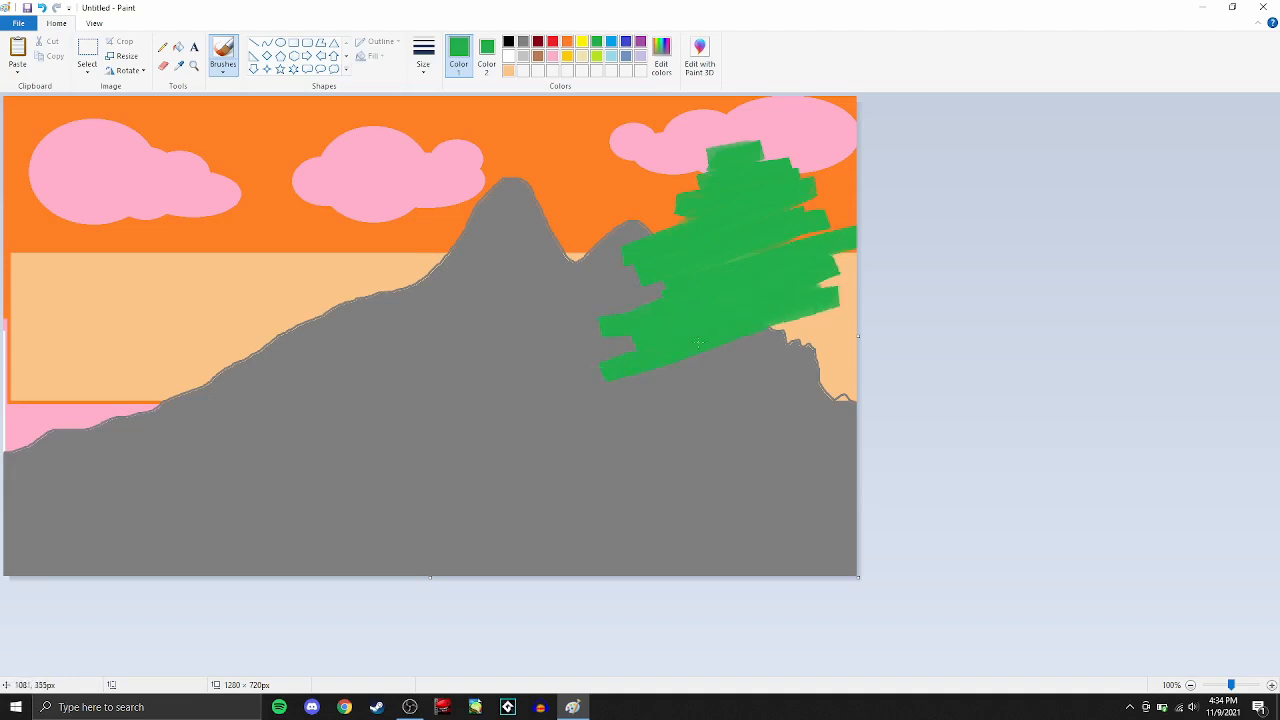
- Widen the tree's lower foliage with green strokes, fill gaps near the canvas's right edge and add a branch reaching left
{"action": "mouse_move", "coordinate": [631, 378]}
{"action": "left_mouse_down"}
{"action": "mouse_move", "coordinate": [850, 336]}
{"action": "mouse_move", "coordinate": [612, 392]}
{"action": "mouse_move", "coordinate": [927, 338]}
{"action": "mouse_move", "coordinate": [588, 420]}
{"action": "left_mouse_up"}
{"action": "mouse_move", "coordinate": [748, 419]}
{"action": "left_mouse_down"}
{"action": "mouse_move", "coordinate": [690, 440]}
{"action": "mouse_move", "coordinate": [726, 413]}
{"action": "mouse_move", "coordinate": [716, 404]}
{"action": "mouse_move", "coordinate": [772, 396]}
{"action": "left_mouse_up"}
{"action": "mouse_move", "coordinate": [838, 297]}
{"action": "left_mouse_down"}
{"action": "mouse_move", "coordinate": [740, 349]}
{"action": "mouse_move", "coordinate": [871, 258]}
{"action": "mouse_move", "coordinate": [847, 262]}
{"action": "mouse_move", "coordinate": [717, 369]}
{"action": "mouse_move", "coordinate": [902, 394]}
{"action": "mouse_move", "coordinate": [715, 408]}
{"action": "mouse_move", "coordinate": [847, 423]}
{"action": "mouse_move", "coordinate": [686, 444]}
{"action": "mouse_move", "coordinate": [850, 435]}
{"action": "mouse_move", "coordinate": [763, 435]}
{"action": "mouse_move", "coordinate": [685, 455]}
{"action": "mouse_move", "coordinate": [814, 444]}
{"action": "mouse_move", "coordinate": [605, 482]}
{"action": "mouse_move", "coordinate": [489, 483]}
{"action": "mouse_move", "coordinate": [626, 468]}
{"action": "mouse_move", "coordinate": [537, 480]}
{"action": "mouse_move", "coordinate": [691, 443]}
{"action": "mouse_move", "coordinate": [567, 458]}
{"action": "mouse_move", "coordinate": [571, 436]}
{"action": "mouse_move", "coordinate": [615, 426]}
{"action": "mouse_move", "coordinate": [866, 277]}
{"action": "mouse_move", "coordinate": [859, 286]}
{"action": "mouse_move", "coordinate": [839, 258]}
{"action": "mouse_move", "coordinate": [850, 349]}
{"action": "mouse_move", "coordinate": [793, 321]}
{"action": "mouse_move", "coordinate": [862, 375]}
{"action": "mouse_move", "coordinate": [780, 403]}
{"action": "left_mouse_up"}
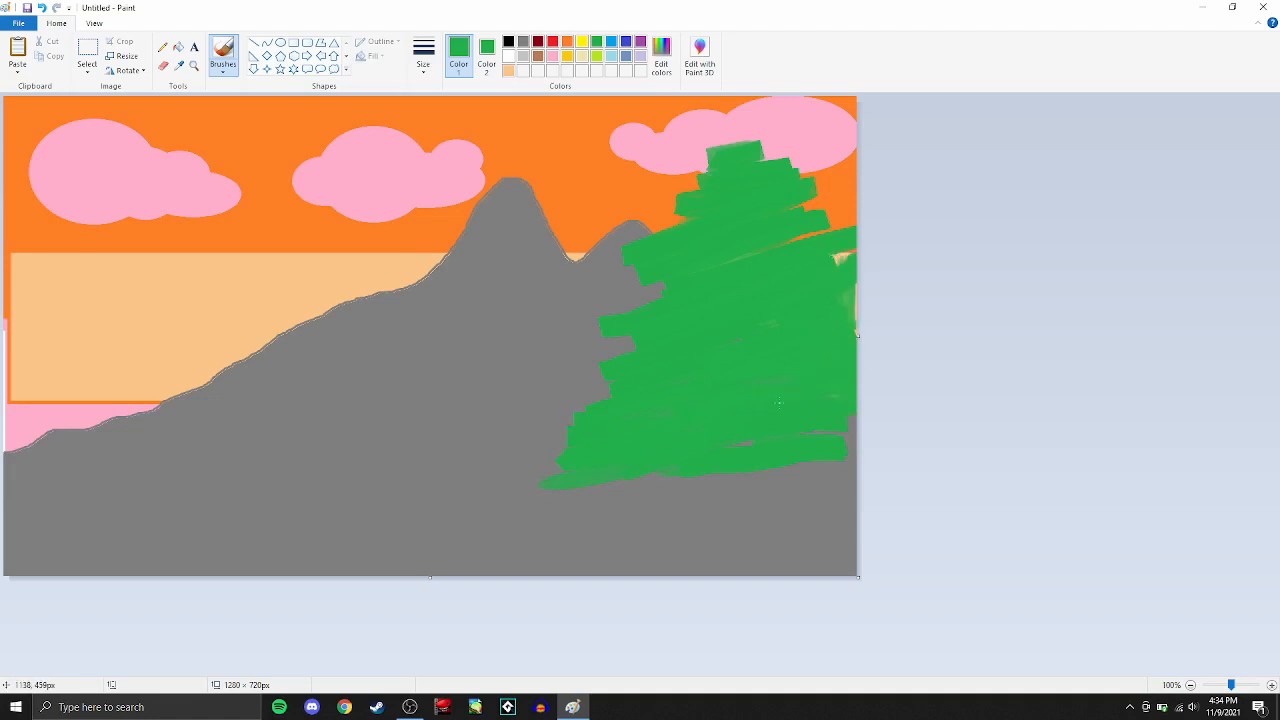
{"action": "left_click_drag", "start_coordinate": [491, 398], "coordinate": [610, 368]}
{"action": "left_click_drag", "start_coordinate": [840, 262], "coordinate": [850, 212]}
{"action": "mouse_move", "coordinate": [400, 212]}
{"action": "left_mouse_down"}
{"action": "mouse_move", "coordinate": [166, 372]}
{"action": "mouse_move", "coordinate": [40, 180]}
{"action": "left_mouse_up"}
{"action": "left_click_drag", "start_coordinate": [75, 160], "coordinate": [718, 524]}
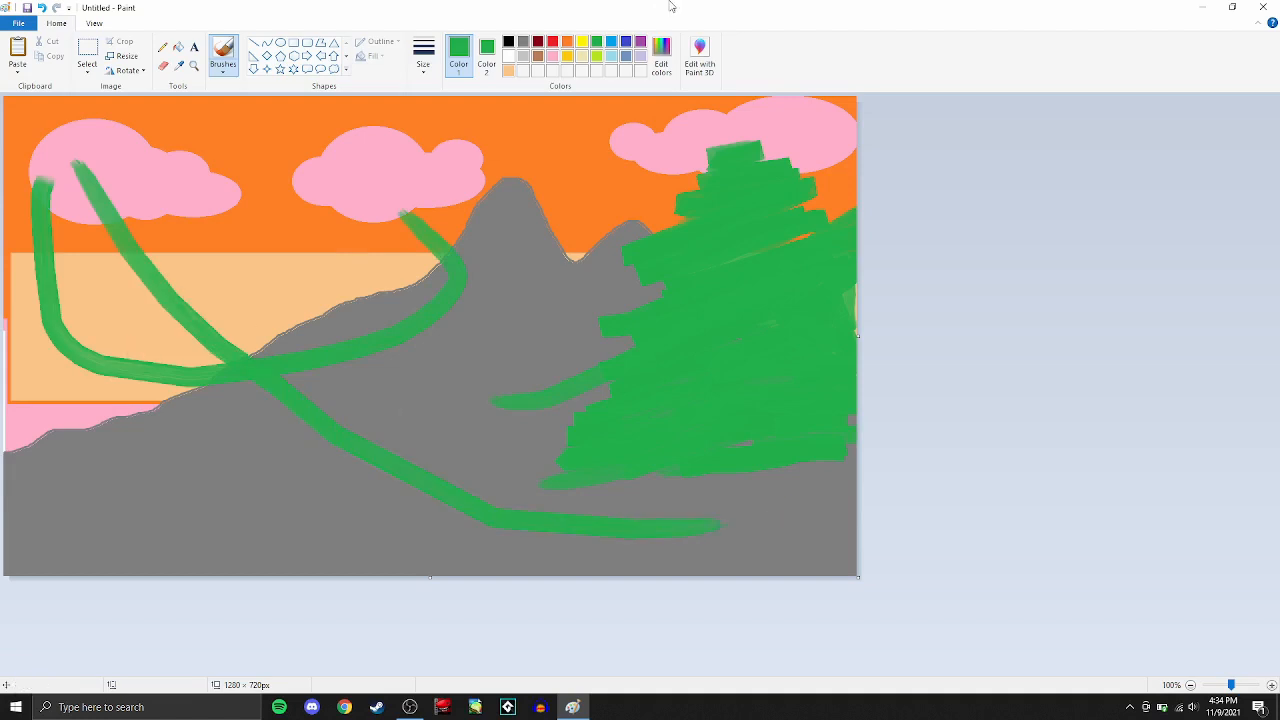
{"action": "key", "text": "ctrl+z"}
{"action": "key", "text": "ctrl+z"}
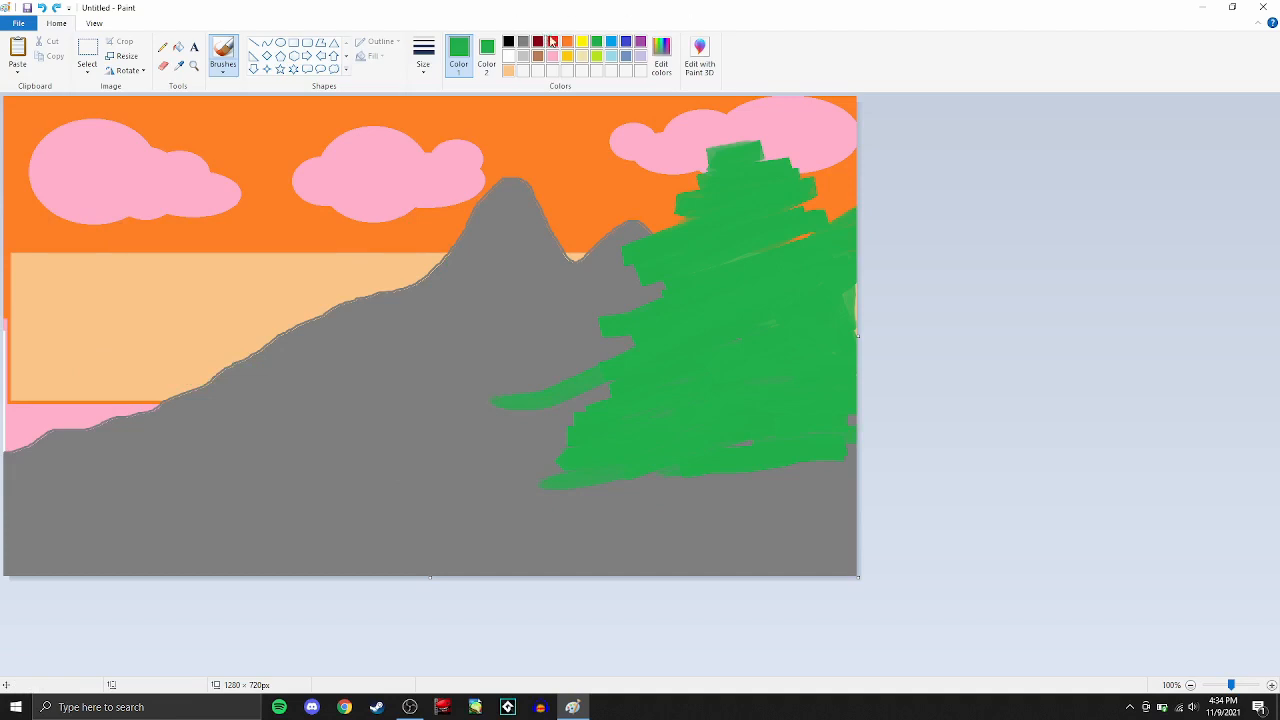
- Brush lime highlights down the tree's left edge and left branch, with shorter strokes across the inner foliage
{"action": "left_click", "coordinate": [597, 57]}
{"action": "mouse_move", "coordinate": [710, 160]}
{"action": "left_mouse_down"}
{"action": "mouse_move", "coordinate": [640, 288]}
{"action": "mouse_move", "coordinate": [694, 273]}
{"action": "mouse_move", "coordinate": [607, 375]}
{"action": "mouse_move", "coordinate": [607, 411]}
{"action": "mouse_move", "coordinate": [572, 477]}
{"action": "left_mouse_up"}
{"action": "left_click_drag", "start_coordinate": [583, 388], "coordinate": [500, 428]}
{"action": "left_click_drag", "start_coordinate": [593, 358], "coordinate": [566, 434]}
{"action": "left_click_drag", "start_coordinate": [738, 226], "coordinate": [688, 338]}
{"action": "mouse_move", "coordinate": [740, 305]}
{"action": "left_mouse_down"}
{"action": "mouse_move", "coordinate": [687, 370]}
{"action": "mouse_move", "coordinate": [687, 400]}
{"action": "mouse_move", "coordinate": [642, 432]}
{"action": "left_mouse_up"}
{"action": "left_click_drag", "start_coordinate": [766, 382], "coordinate": [746, 406]}
{"action": "left_click_drag", "start_coordinate": [800, 298], "coordinate": [780, 326]}
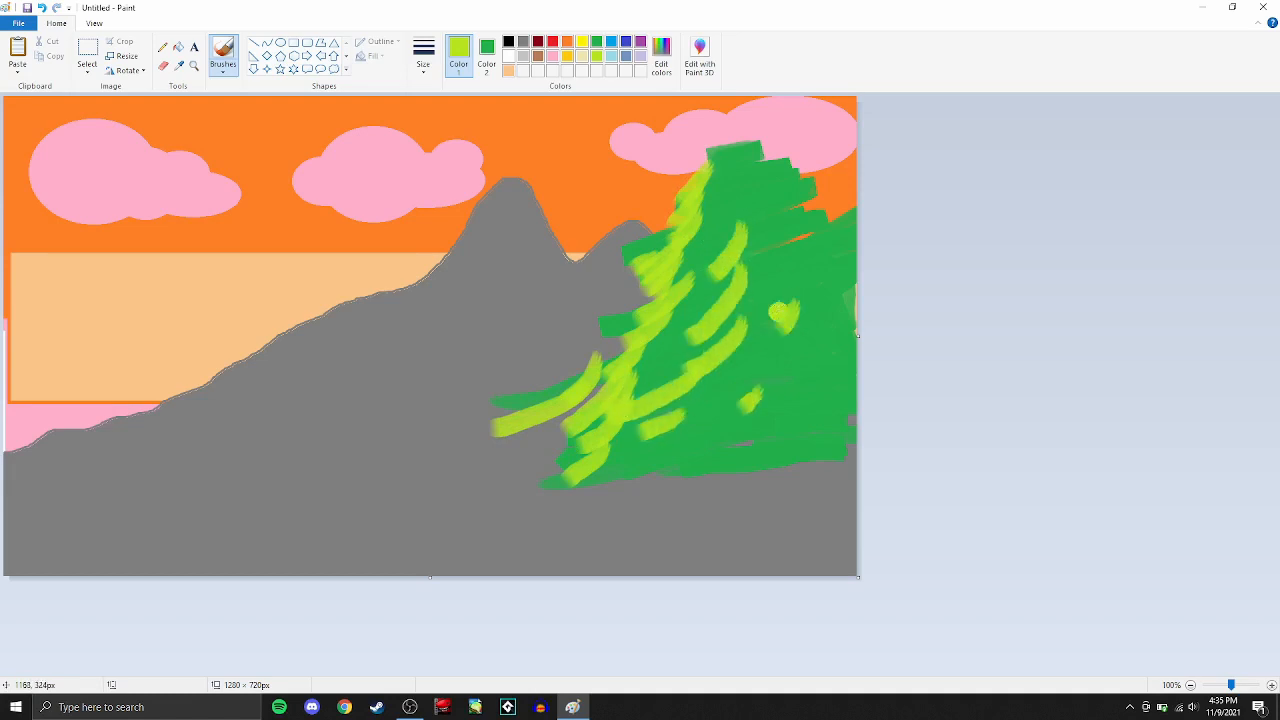
{"action": "left_click_drag", "start_coordinate": [768, 186], "coordinate": [728, 228]}
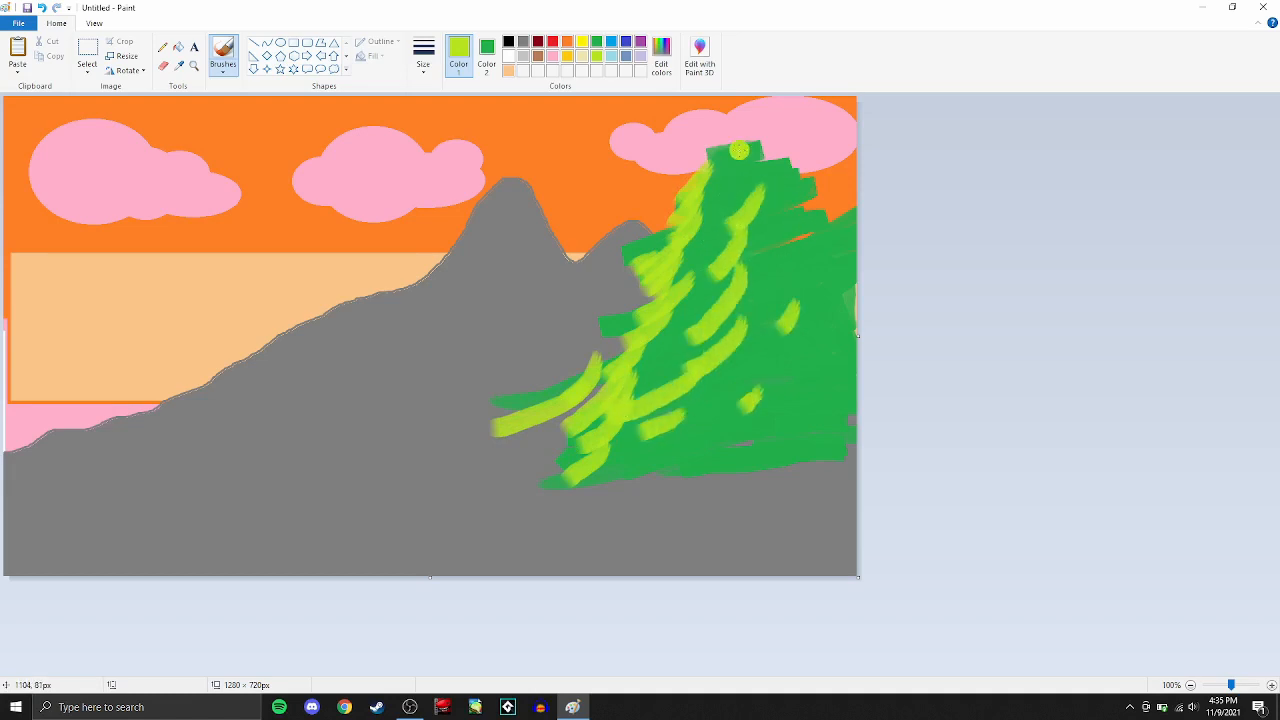
- Paint a short brown trunk beneath the tree's foliage with the standard brush and flood-fill its inside with the same brown
{"action": "left_click", "coordinate": [538, 56]}
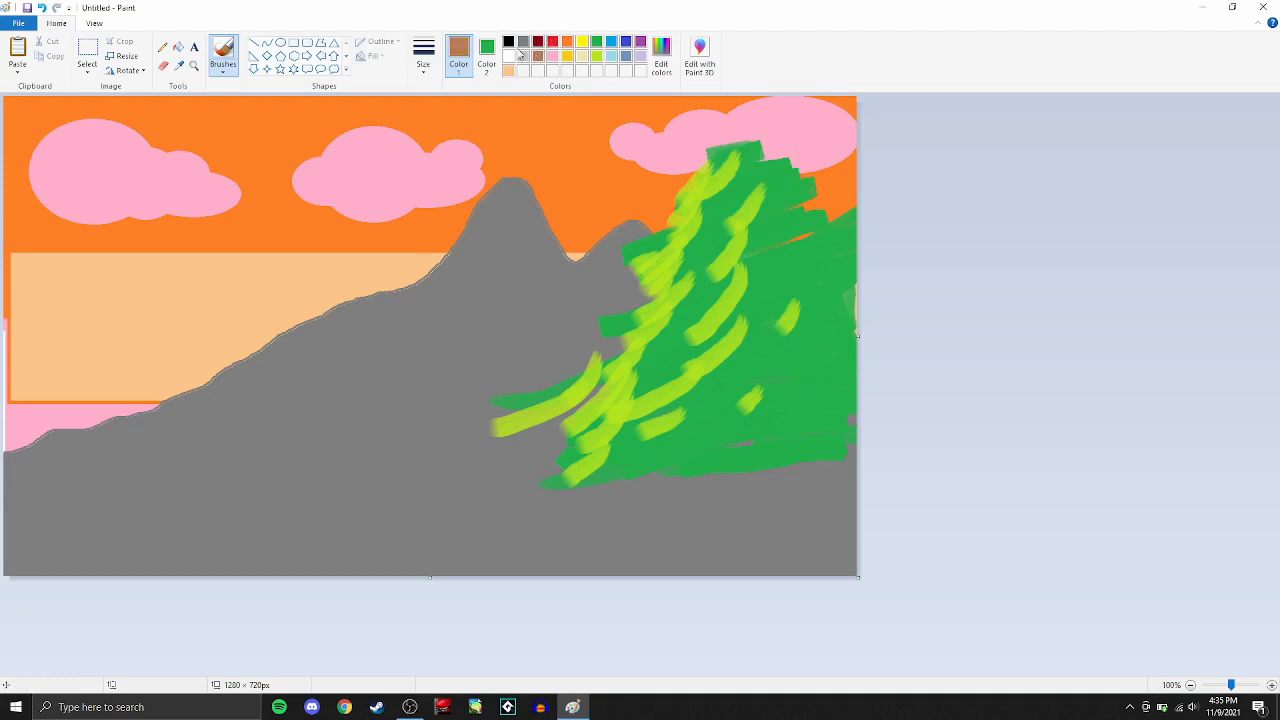
{"action": "left_click", "coordinate": [223, 66]}
{"action": "left_click", "coordinate": [223, 94]}
{"action": "mouse_move", "coordinate": [717, 526]}
{"action": "left_mouse_down"}
{"action": "mouse_move", "coordinate": [755, 518]}
{"action": "mouse_move", "coordinate": [785, 489]}
{"action": "left_mouse_up"}
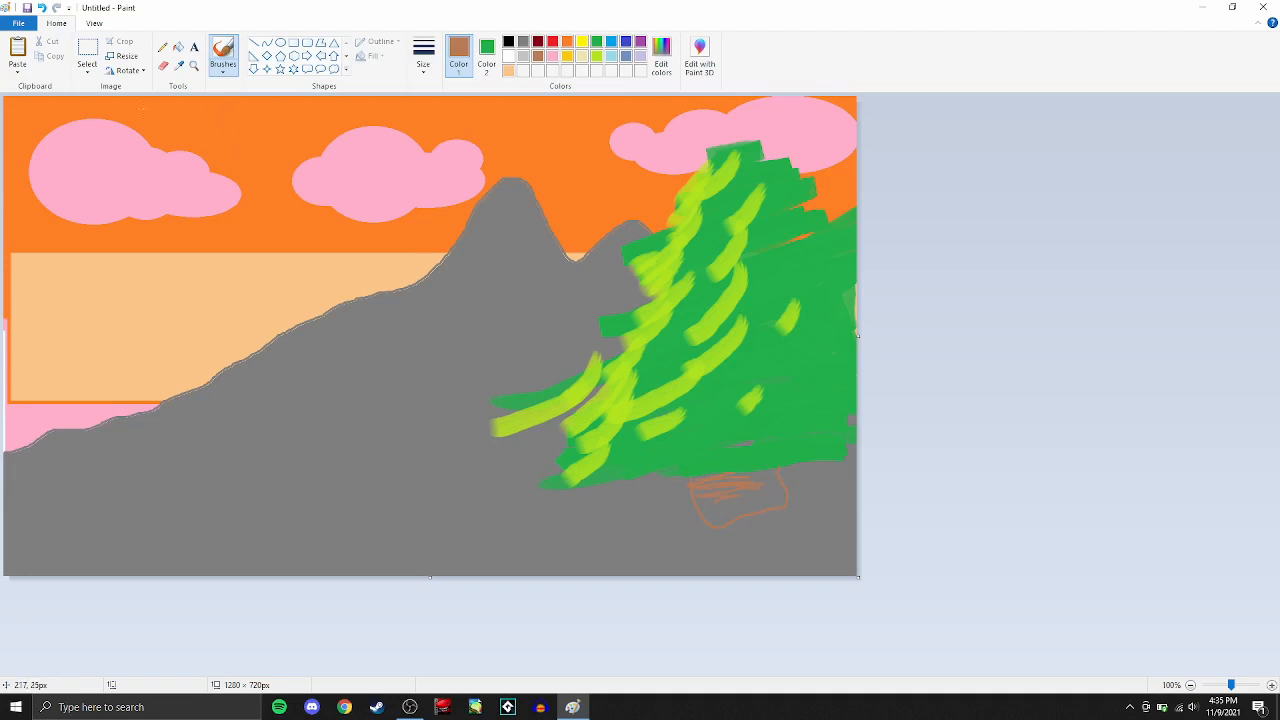
{"action": "left_click", "coordinate": [178, 47]}
{"action": "left_click", "coordinate": [754, 495]}
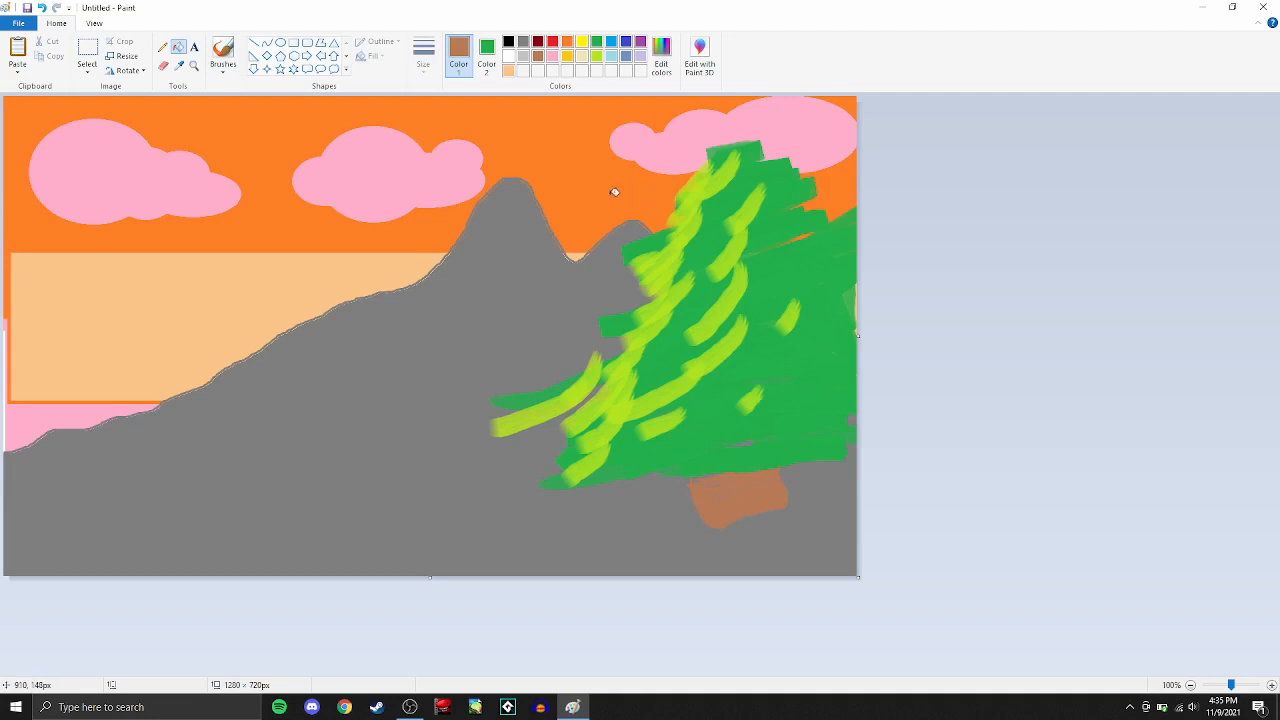
- Paint white snow on both mountain peaks using the standard brush at its thickest size
{"action": "left_click", "coordinate": [508, 56]}
{"action": "left_click", "coordinate": [223, 64]}
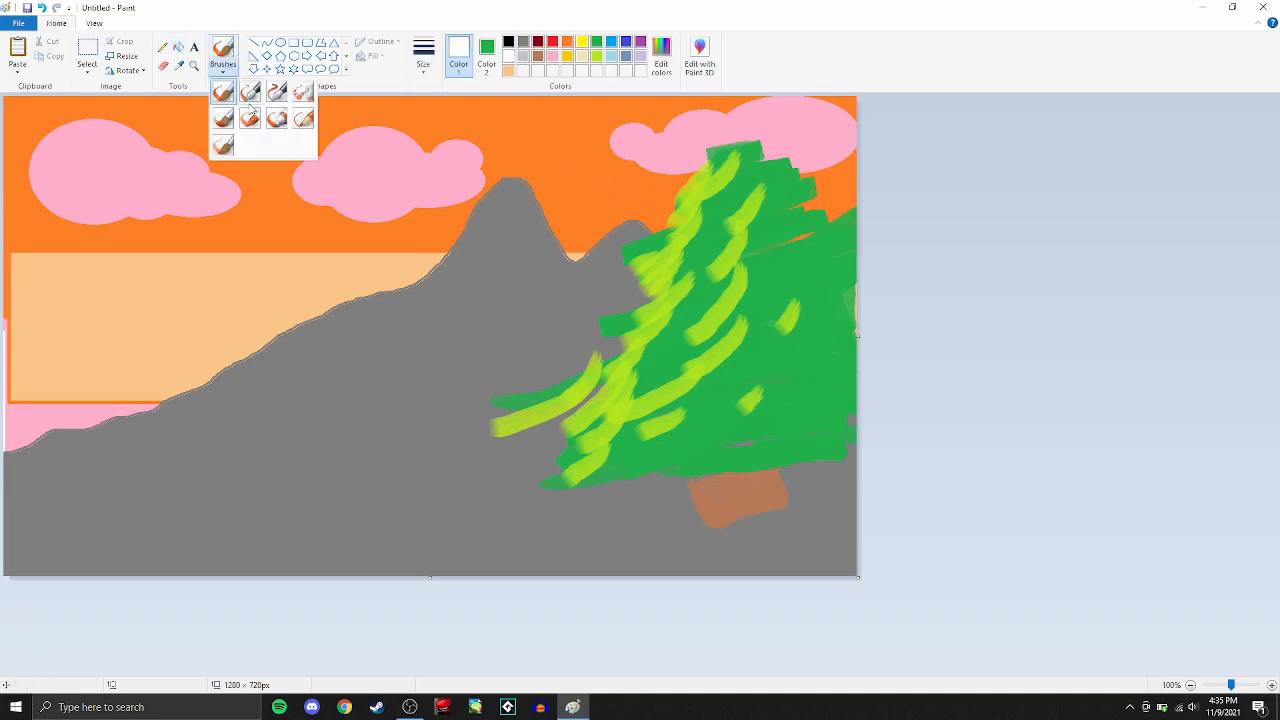
{"action": "left_click", "coordinate": [423, 52]}
{"action": "left_click", "coordinate": [423, 52]}
{"action": "left_click", "coordinate": [423, 52]}
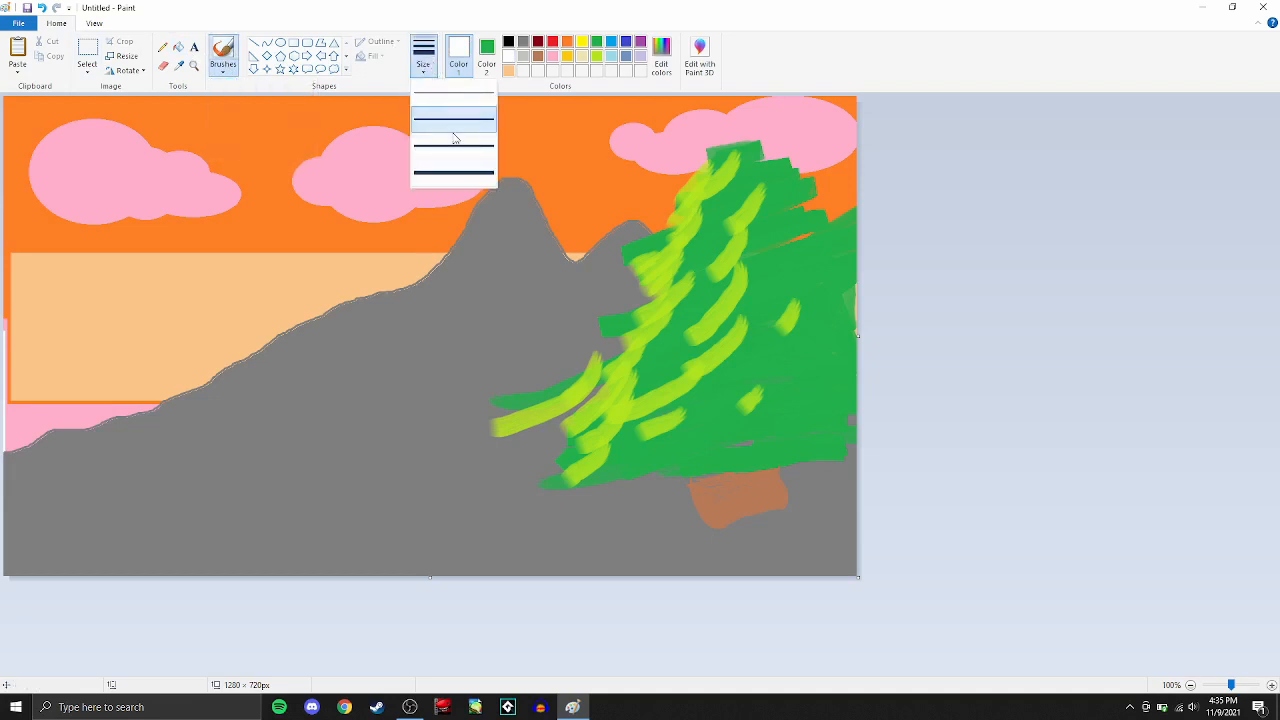
{"action": "left_click", "coordinate": [447, 178]}
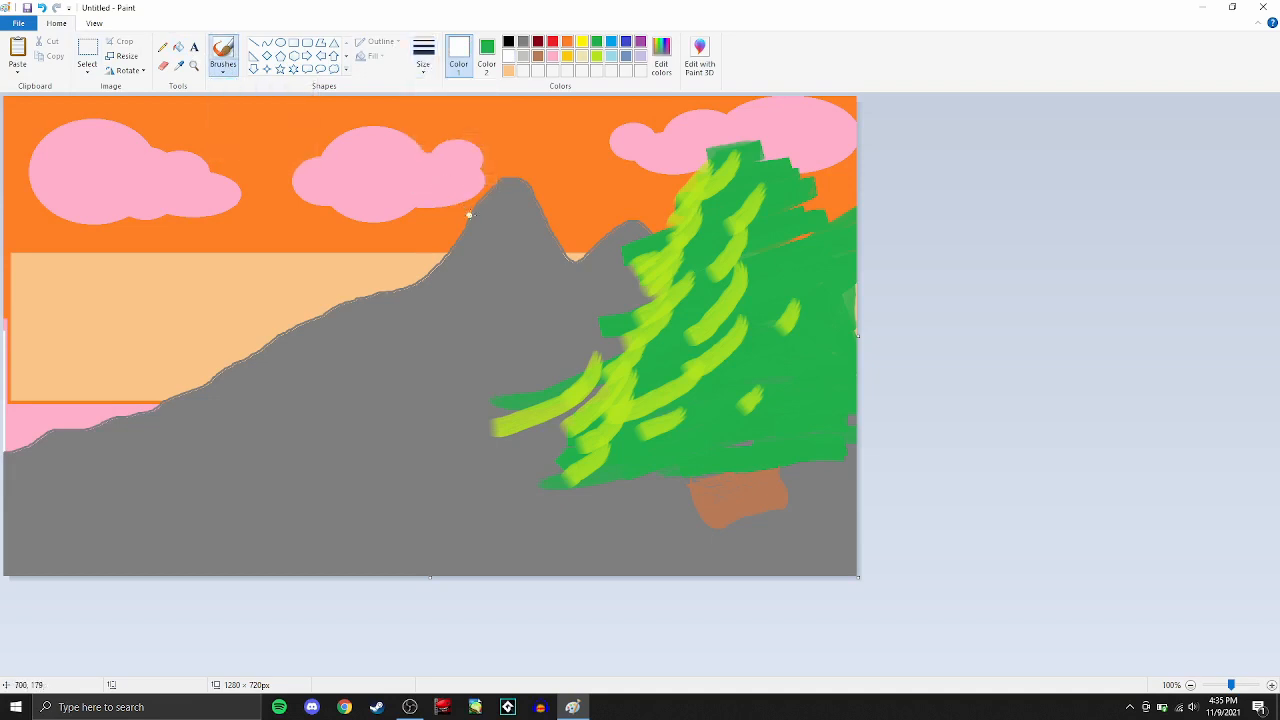
{"action": "mouse_move", "coordinate": [431, 268]}
{"action": "left_mouse_down"}
{"action": "mouse_move", "coordinate": [506, 172]}
{"action": "mouse_move", "coordinate": [548, 212]}
{"action": "mouse_move", "coordinate": [562, 254]}
{"action": "mouse_move", "coordinate": [538, 216]}
{"action": "mouse_move", "coordinate": [496, 216]}
{"action": "mouse_move", "coordinate": [455, 248]}
{"action": "mouse_move", "coordinate": [472, 200]}
{"action": "mouse_move", "coordinate": [498, 178]}
{"action": "mouse_move", "coordinate": [494, 202]}
{"action": "mouse_move", "coordinate": [536, 206]}
{"action": "left_mouse_up"}
{"action": "mouse_move", "coordinate": [624, 220]}
{"action": "left_mouse_down"}
{"action": "mouse_move", "coordinate": [584, 256]}
{"action": "mouse_move", "coordinate": [640, 222]}
{"action": "mouse_move", "coordinate": [588, 244]}
{"action": "left_mouse_up"}
- Add white ridge and crevice lines across the mountain's lower slopes and beside the tree
{"action": "left_click_drag", "start_coordinate": [393, 318], "coordinate": [352, 353]}
{"action": "mouse_move", "coordinate": [432, 312]}
{"action": "left_mouse_down"}
{"action": "mouse_move", "coordinate": [485, 290]}
{"action": "mouse_move", "coordinate": [494, 252]}
{"action": "mouse_move", "coordinate": [519, 316]}
{"action": "mouse_move", "coordinate": [385, 393]}
{"action": "mouse_move", "coordinate": [248, 432]}
{"action": "left_mouse_up"}
{"action": "left_click_drag", "start_coordinate": [398, 451], "coordinate": [108, 457]}
{"action": "left_click_drag", "start_coordinate": [305, 368], "coordinate": [537, 306]}
{"action": "mouse_move", "coordinate": [604, 290]}
{"action": "left_mouse_down"}
{"action": "mouse_move", "coordinate": [600, 325]}
{"action": "mouse_move", "coordinate": [552, 338]}
{"action": "left_mouse_up"}
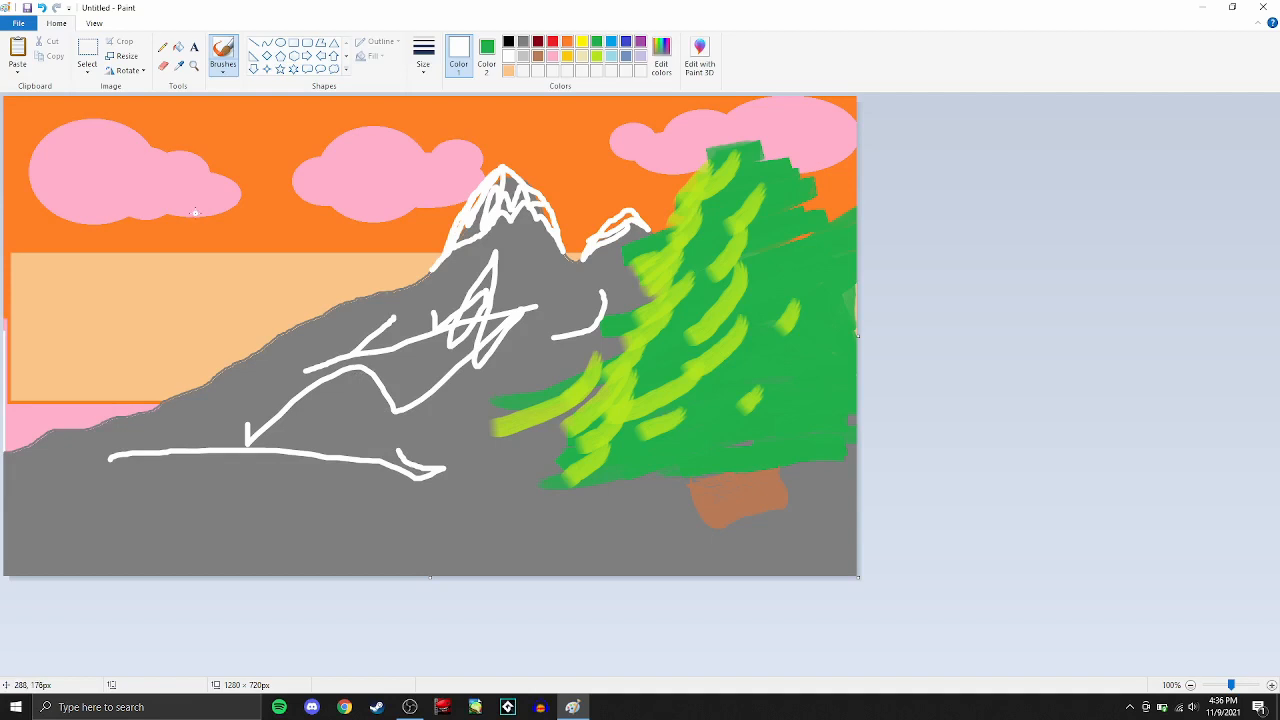
- Leave the finished painting and switch to the OBS window
{"action": "left_click", "coordinate": [31, 29]}
{"action": "mouse_move", "coordinate": [70, 133]}
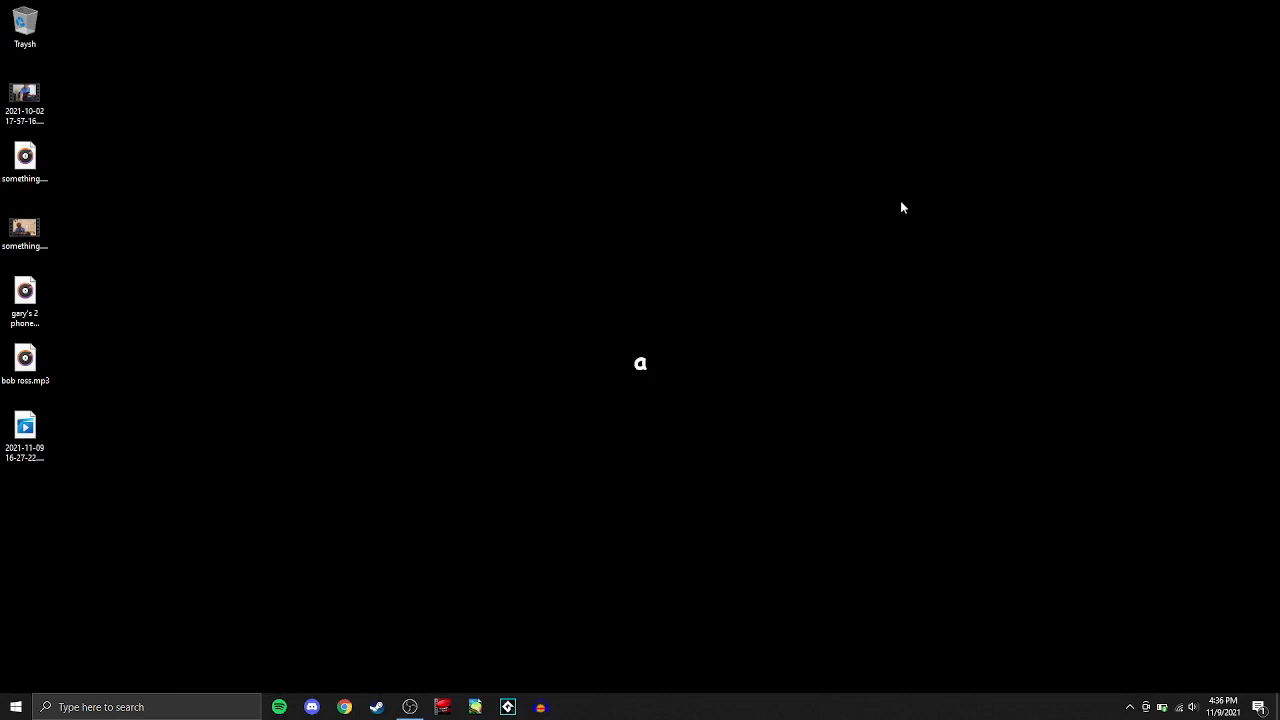
{"action": "key", "text": "alt+Tab"}
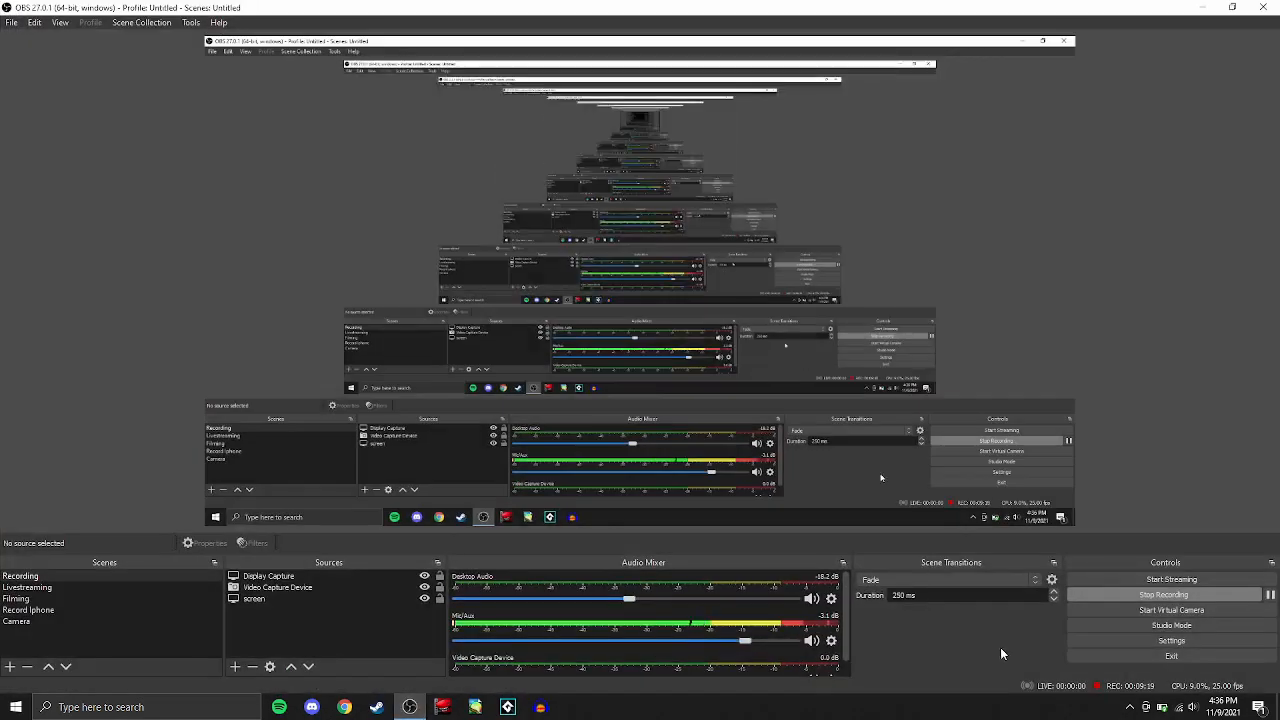